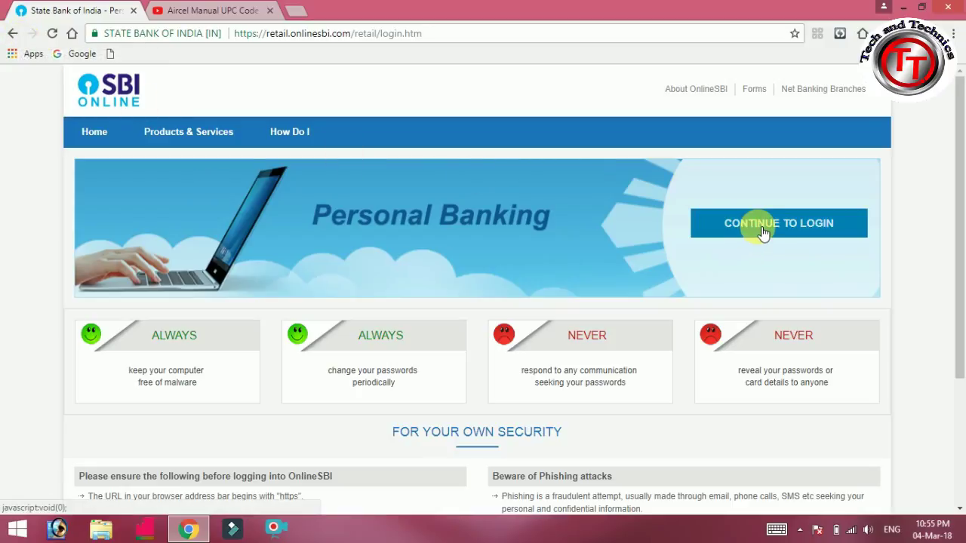
# Open the internet banking login form and start new-user registration, accepting the pre-printed kit notice
pyautogui.click(763, 233)
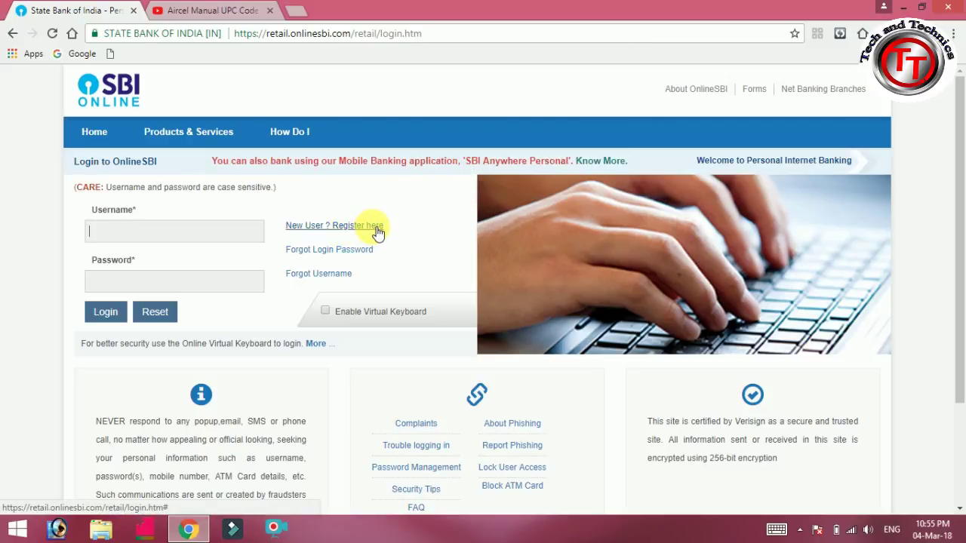
pyautogui.hotkey('ctrl', '+')
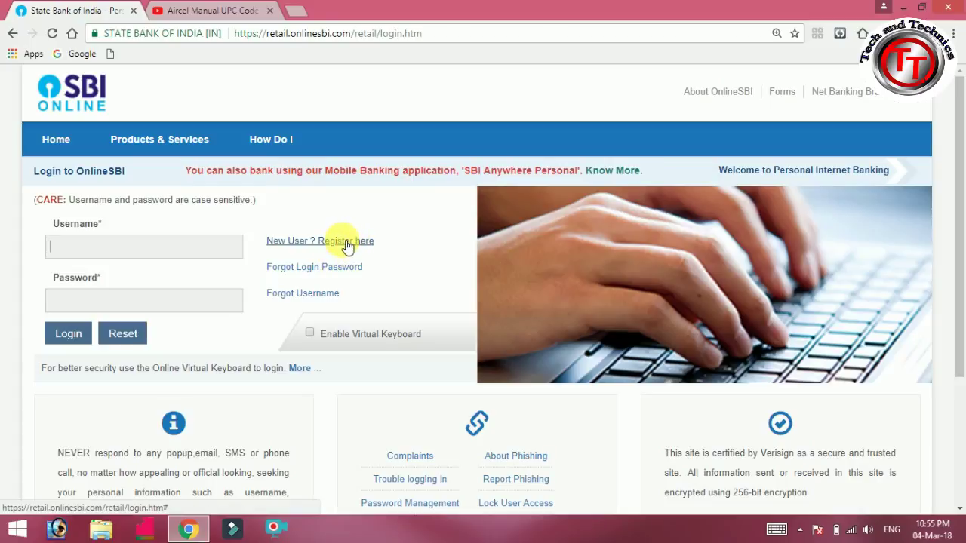
pyautogui.click(346, 243)
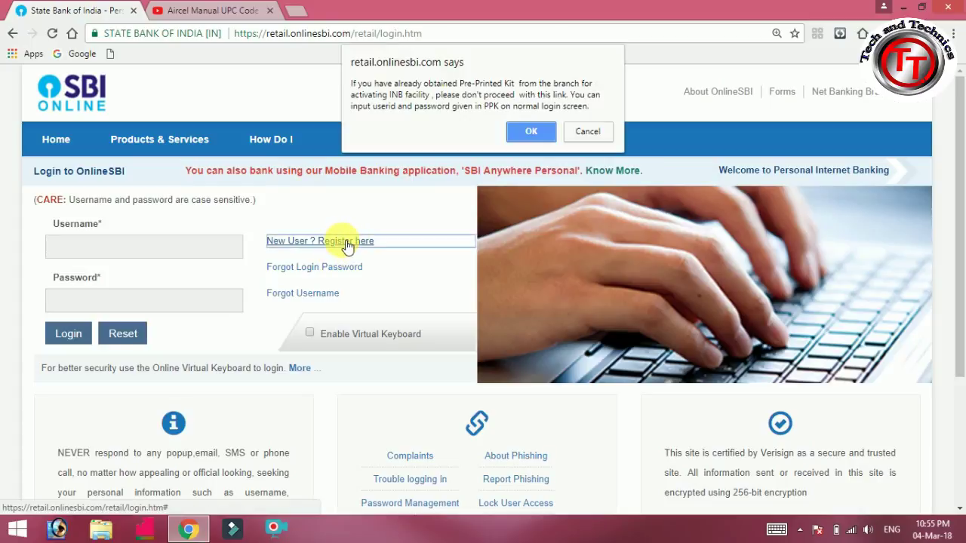
pyautogui.click(531, 132)
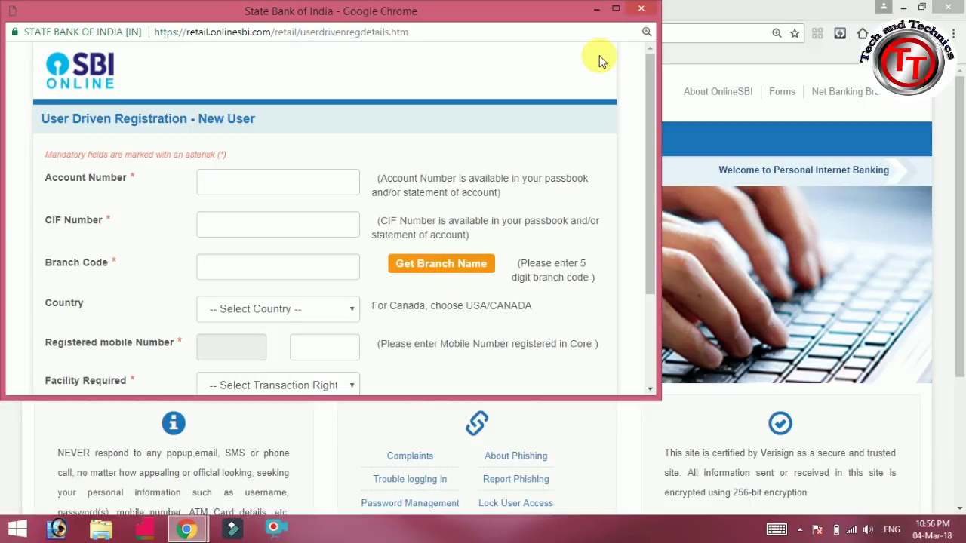
# Maximize the registration window, settle the page zoom at 110%, and place the cursor in Account Number
pyautogui.click(616, 9)
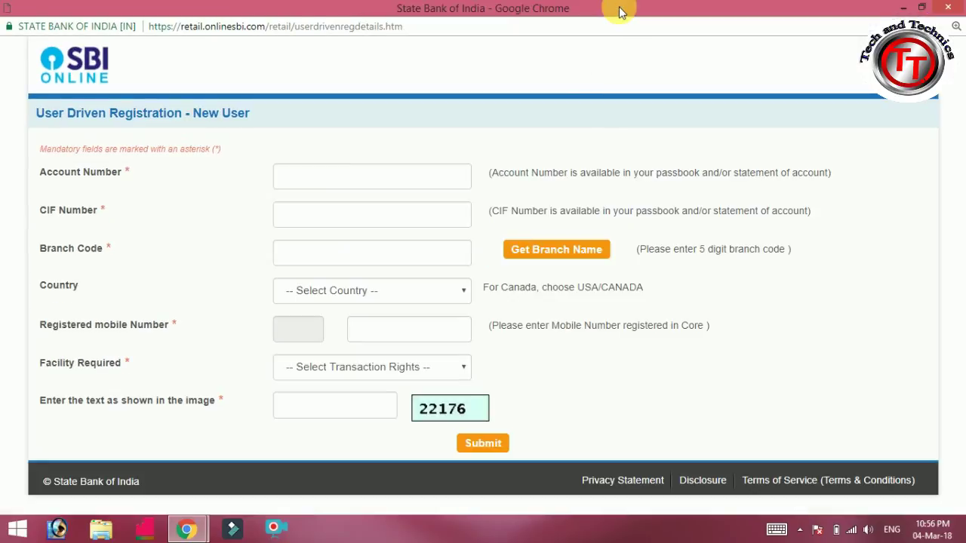
pyautogui.hotkey('ctrl', '+')
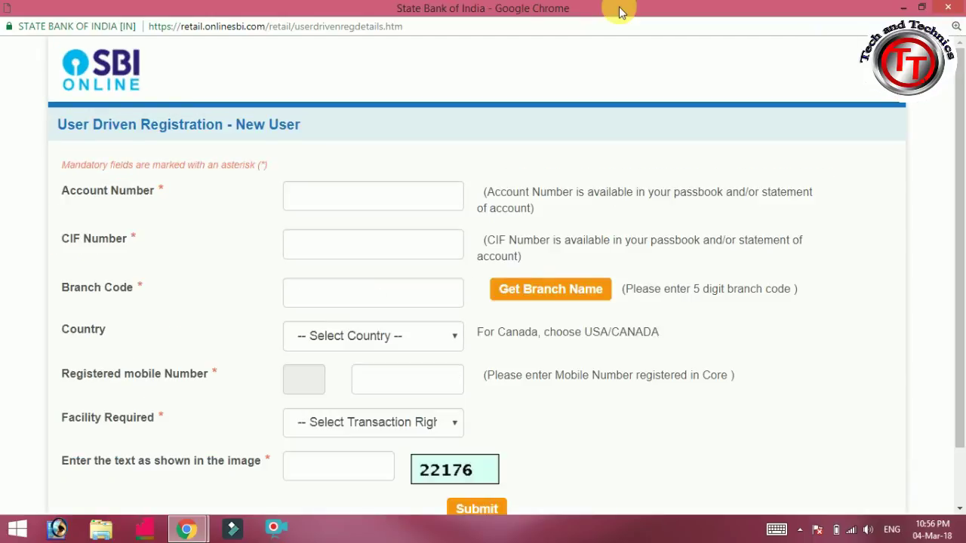
pyautogui.hotkey('ctrl', '+')
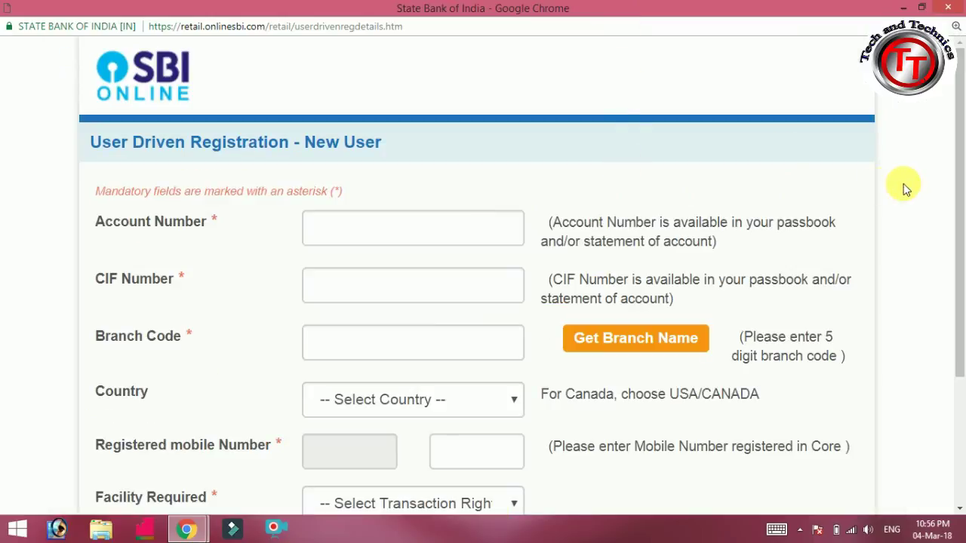
pyautogui.moveTo(957, 187); pyautogui.dragTo(952, 209)
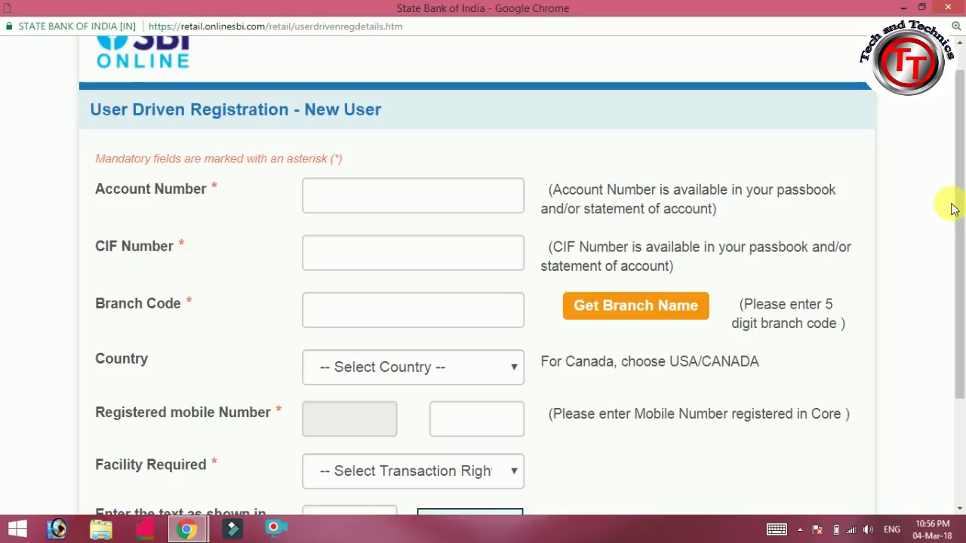
pyautogui.hotkey('ctrl', '-')
pyautogui.hotkey('ctrl', '-')
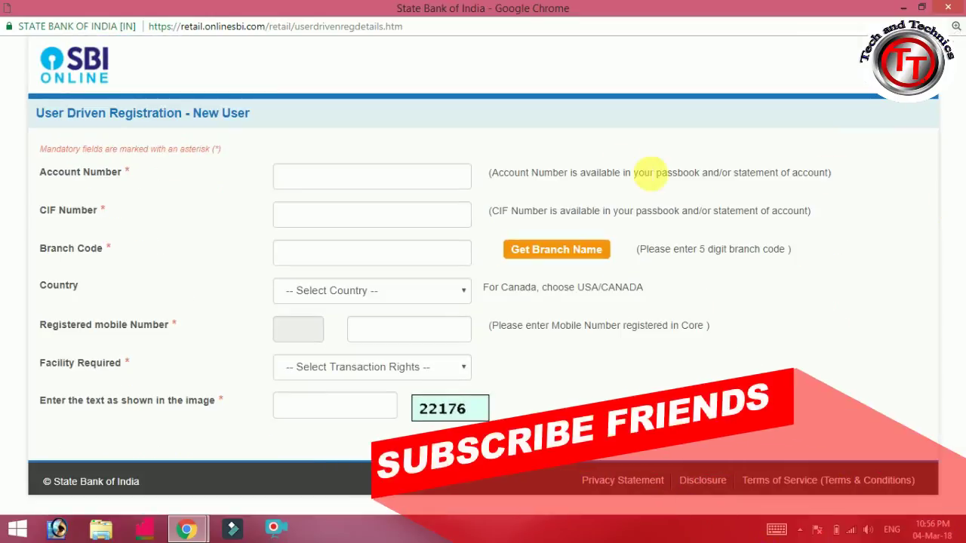
pyautogui.click(406, 180)
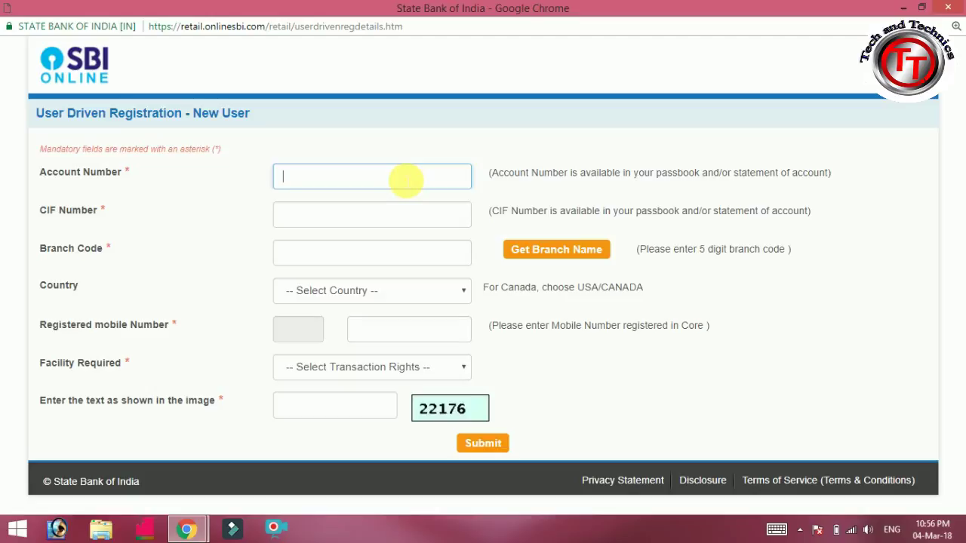
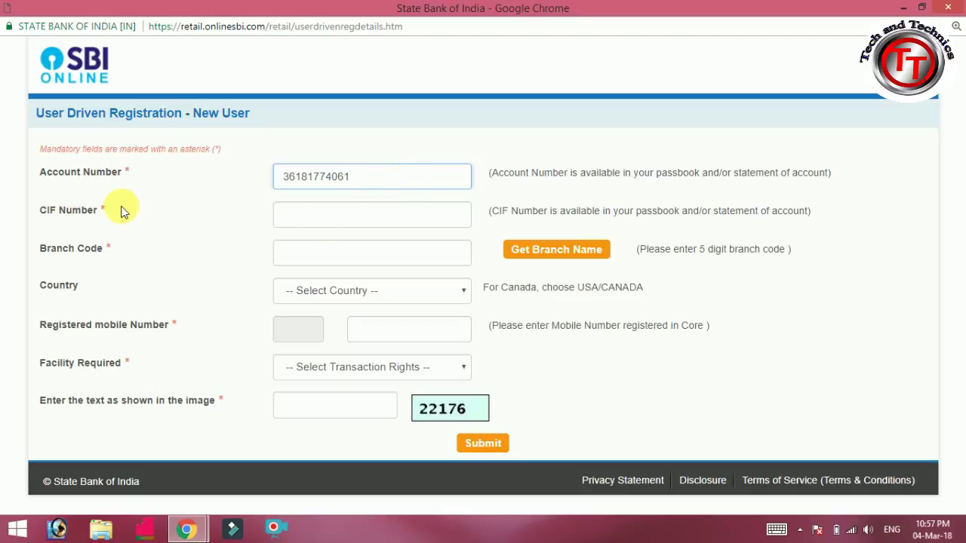
# Enter the account number and paste the CIF number into the registration form
pyautogui.hotkey('ctrl', '+')
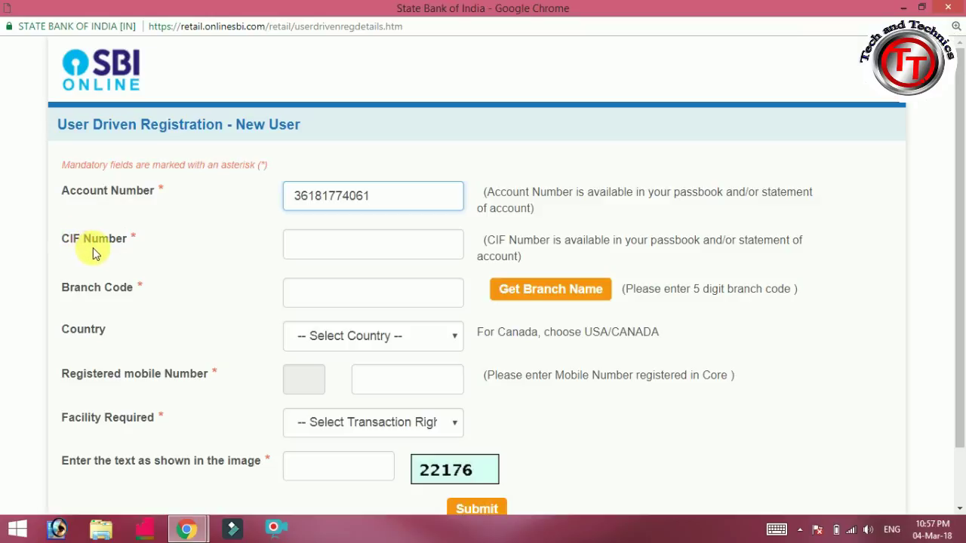
pyautogui.click(320, 246)
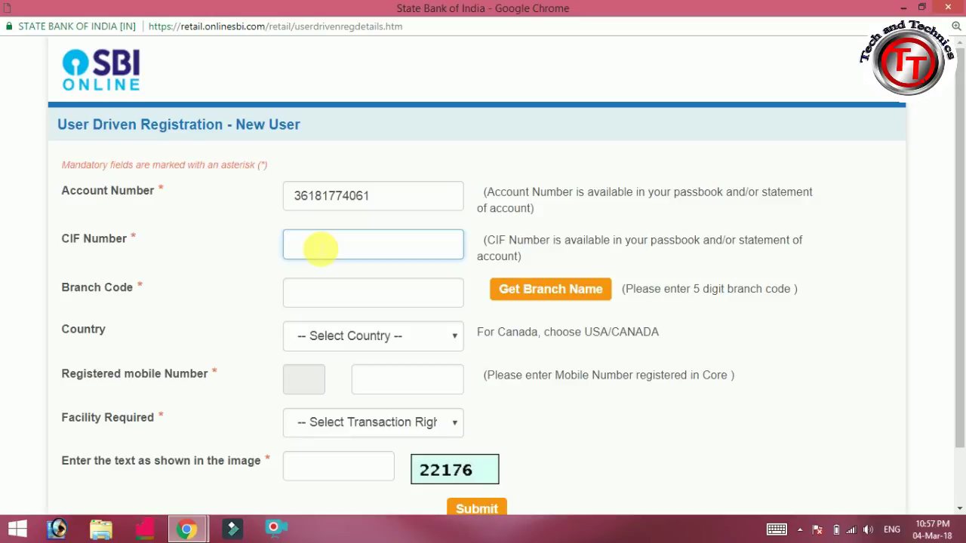
pyautogui.hotkey('ctrl', 'v')
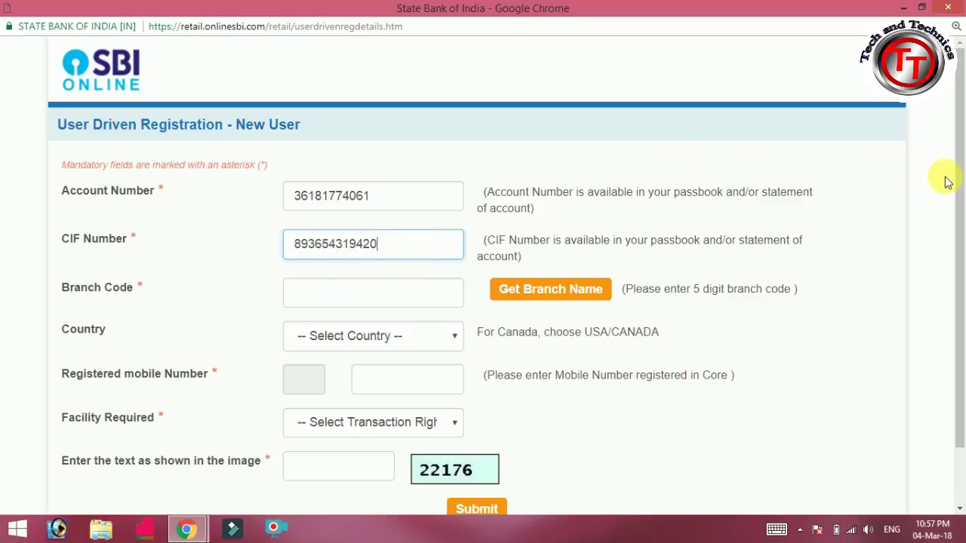
pyautogui.moveTo(957, 184); pyautogui.dragTo(958, 231)
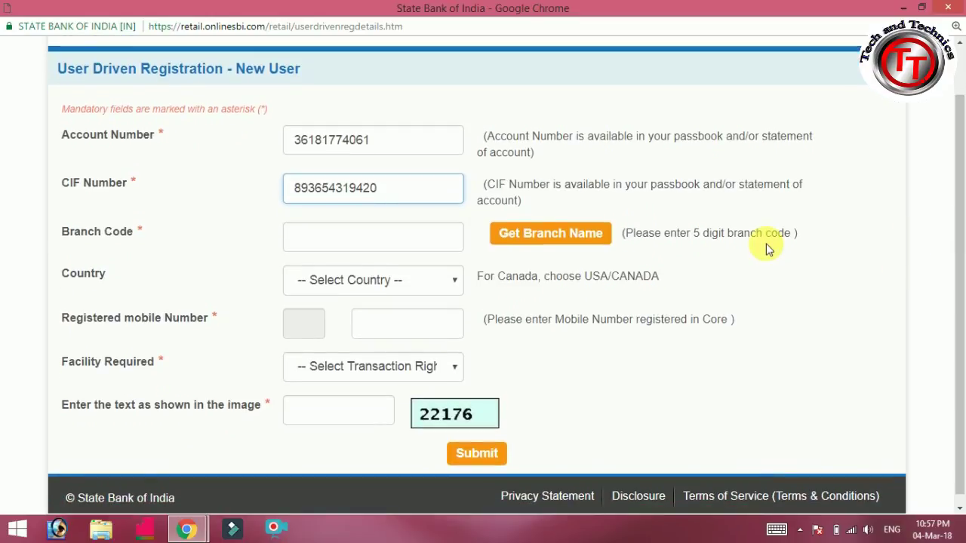
pyautogui.click(411, 244)
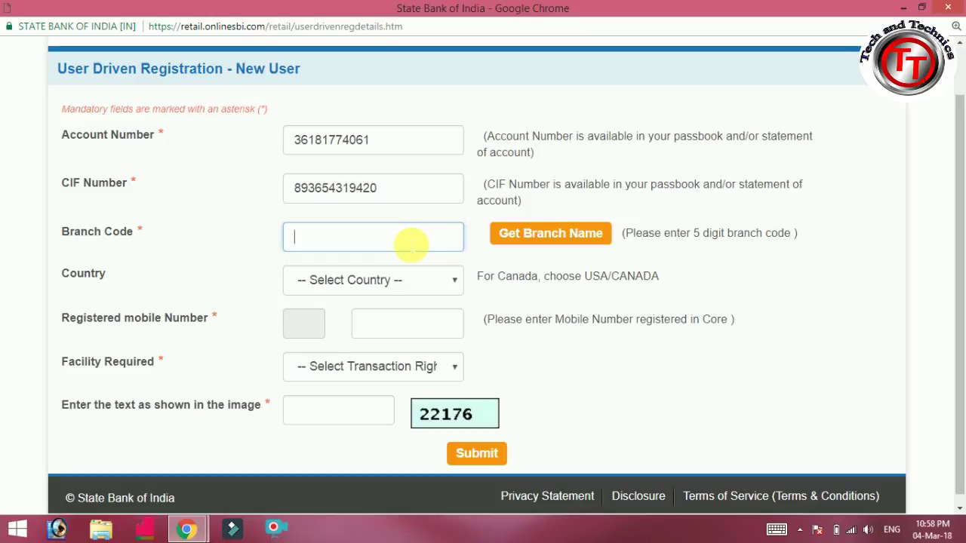
# Set the branch code to 12788 and choose India as the country
pyautogui.write('12888')
pyautogui.click(306, 237)
pyautogui.write('7')
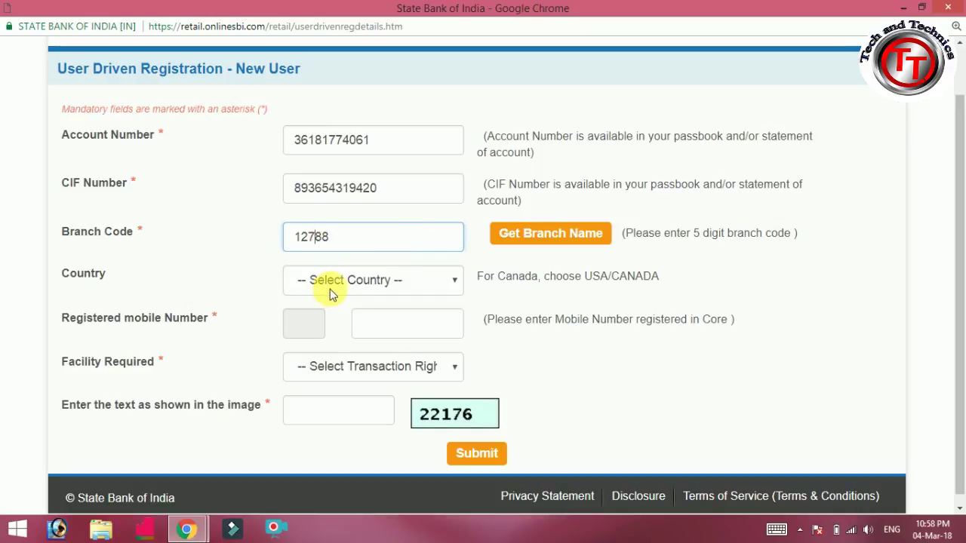
pyautogui.click(334, 290)
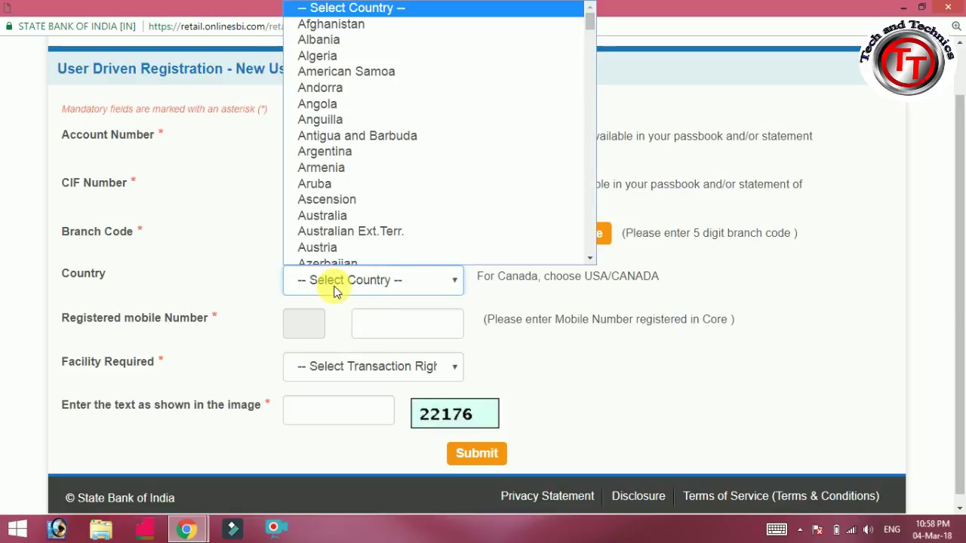
pyautogui.write('in')
pyautogui.press('Return')
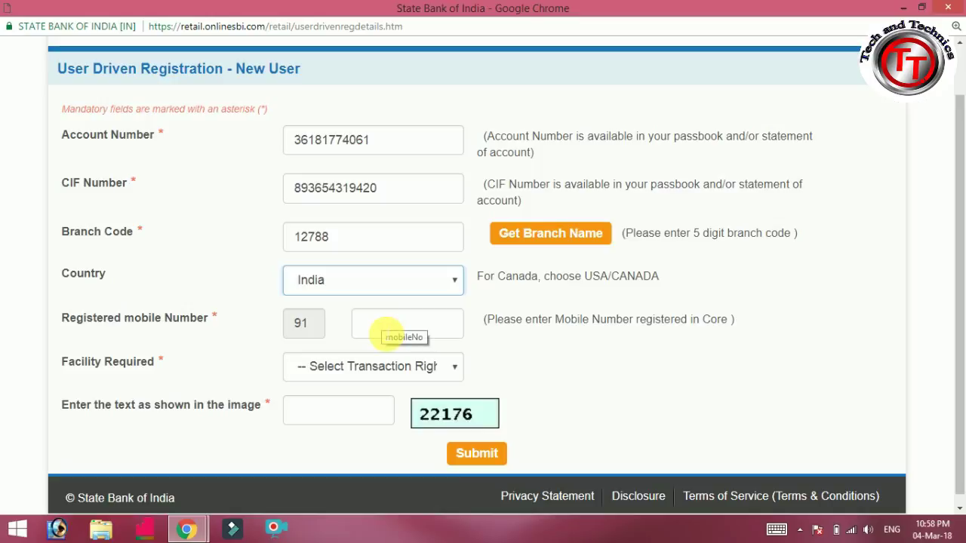
# Enter the registered mobile number and enlarge the page to 150%
pyautogui.click(393, 326)
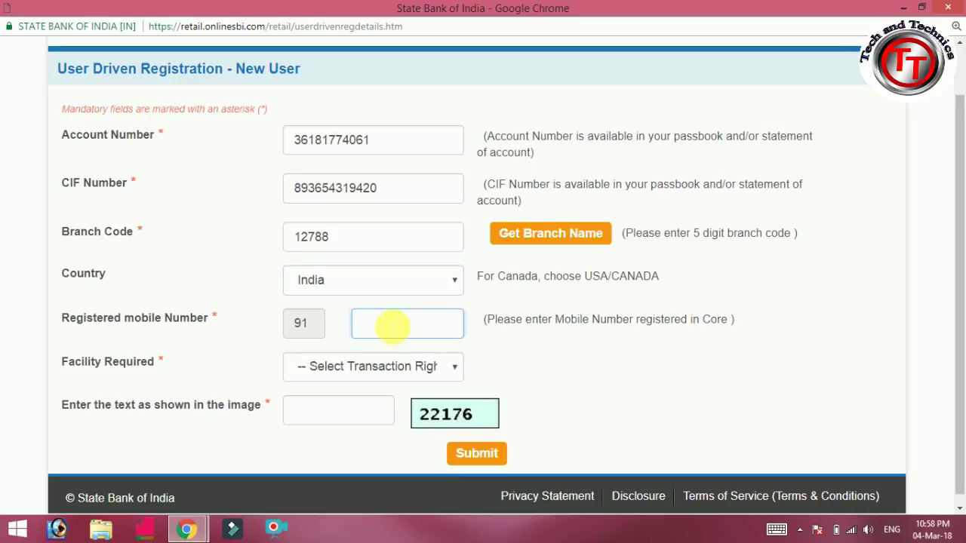
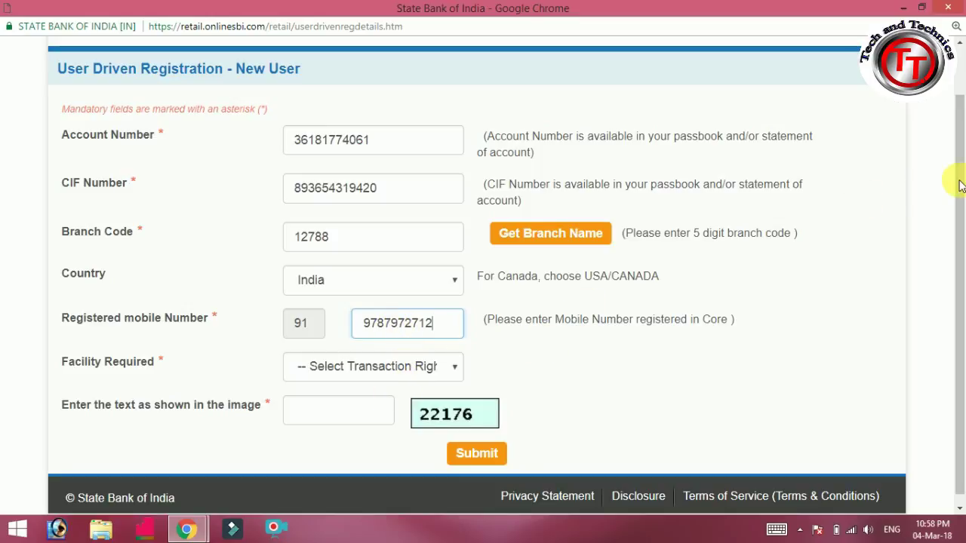
pyautogui.moveTo(957, 186); pyautogui.dragTo(962, 257)
pyautogui.moveTo(948, 189); pyautogui.dragTo(951, 146)
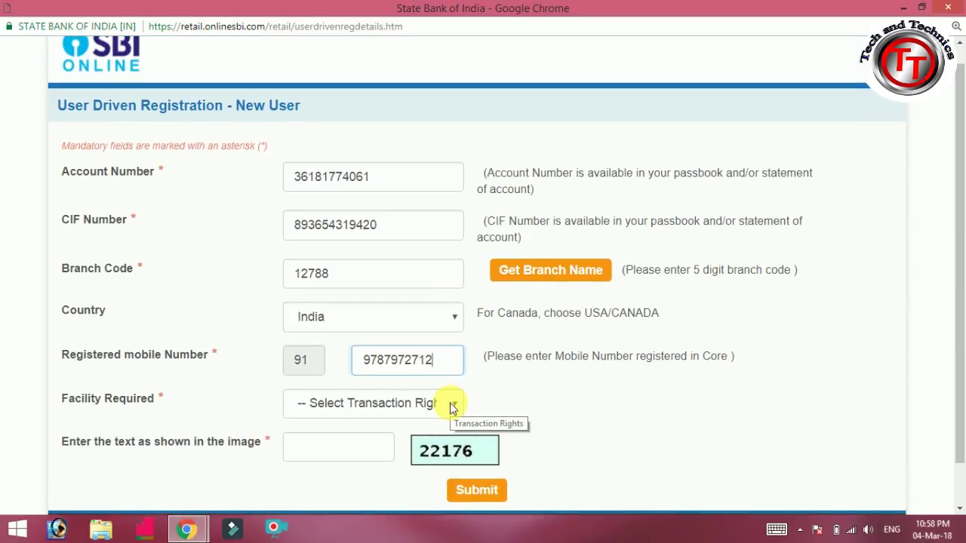
pyautogui.hotkey('ctrl', '+')
pyautogui.hotkey('ctrl', '+')
pyautogui.hotkey('ctrl', '+')
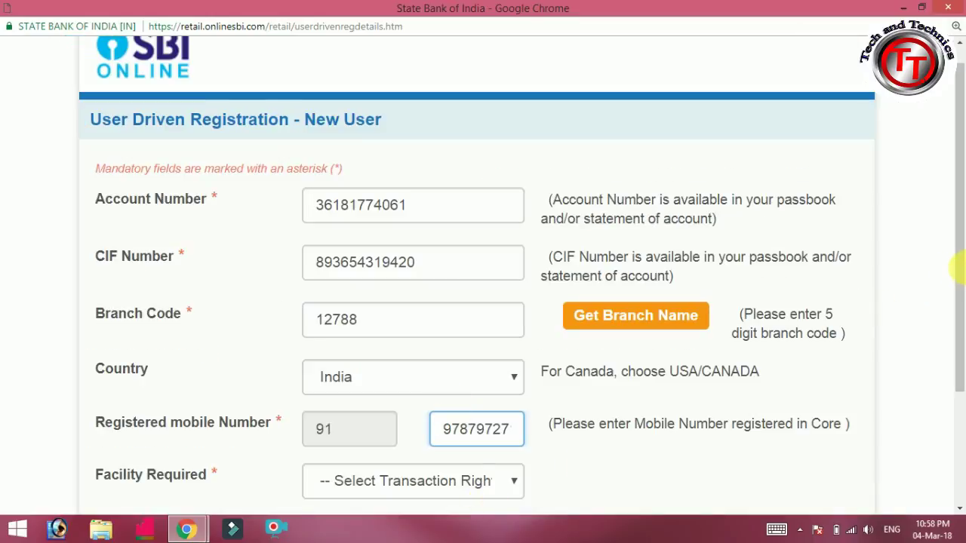
pyautogui.scroll(-1, 949, 264)
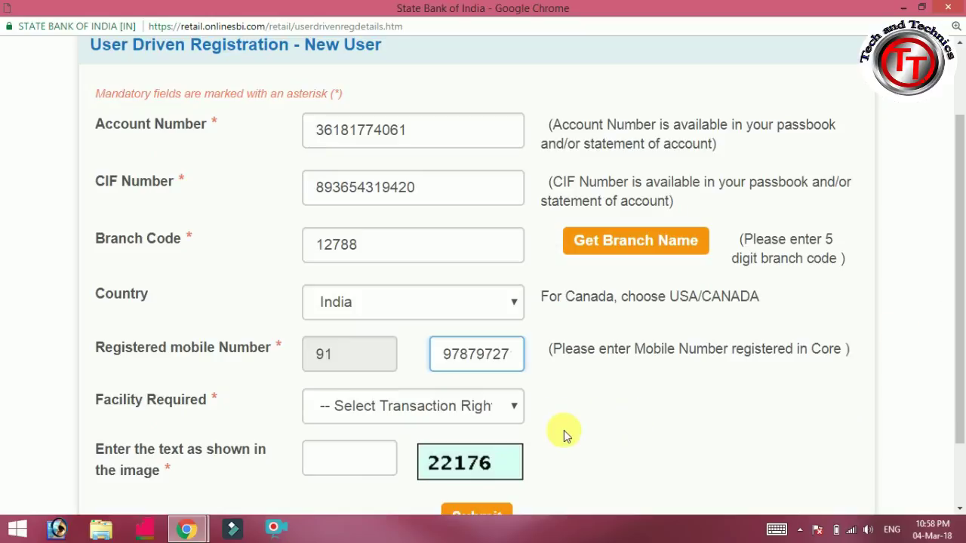
# Select Full Transaction Rights, enter the image text, and submit the registration form
pyautogui.click(512, 408)
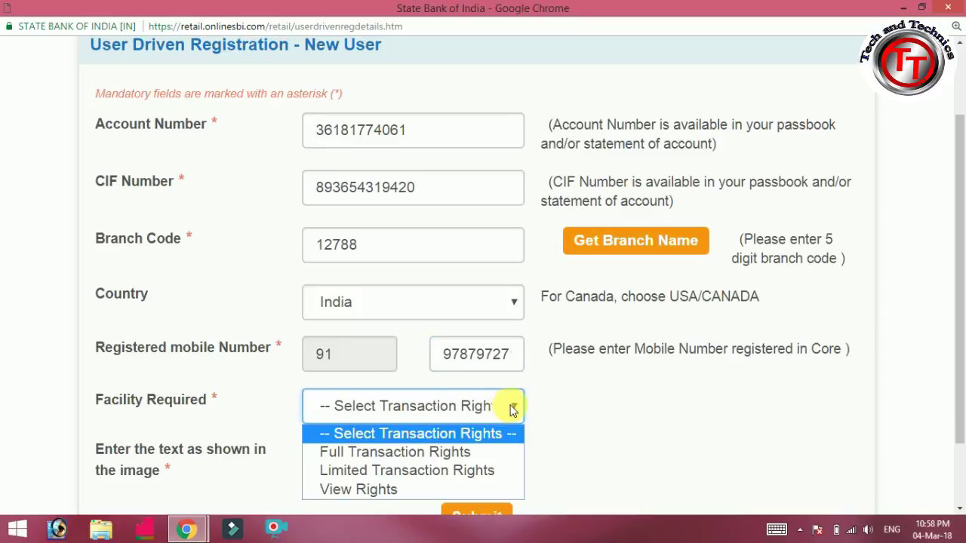
pyautogui.click(495, 452)
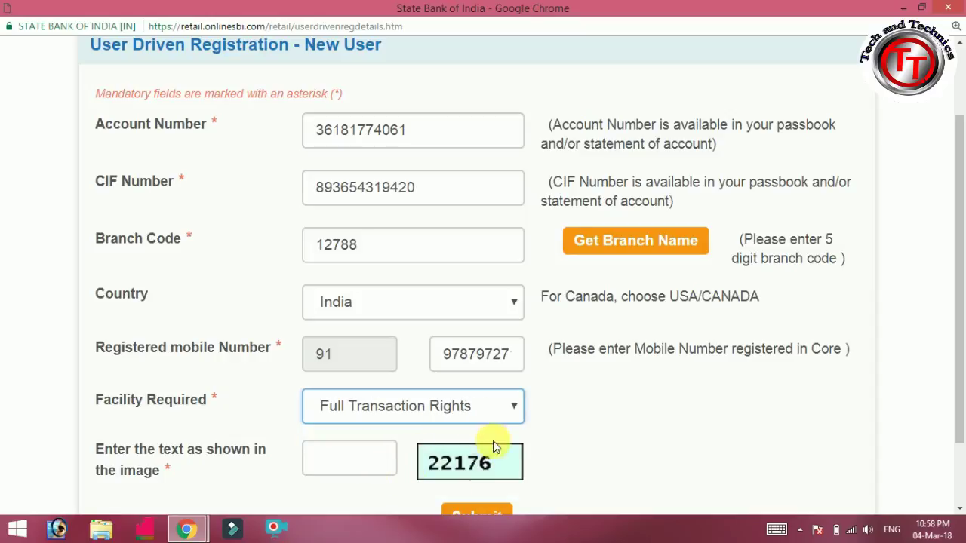
pyautogui.click(349, 459)
pyautogui.write('2217')
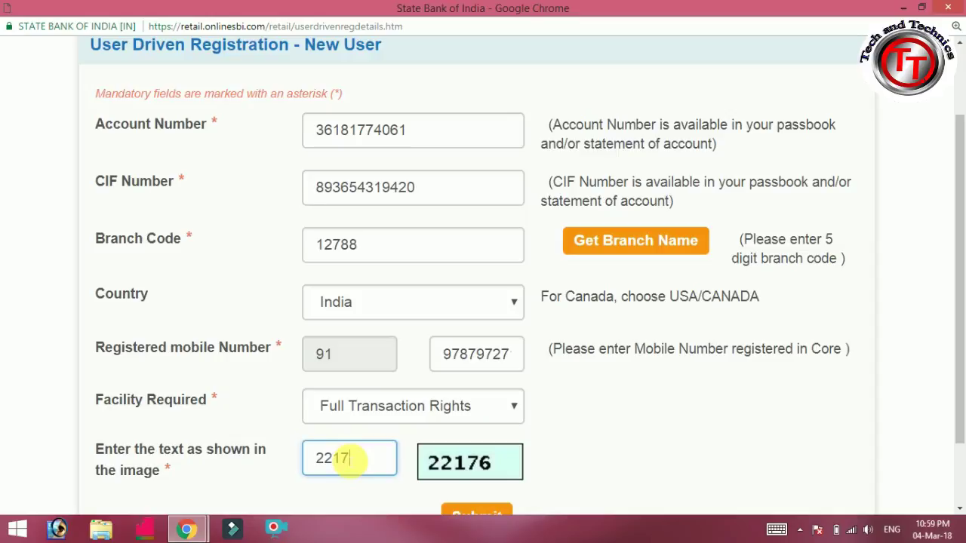
pyautogui.write('6')
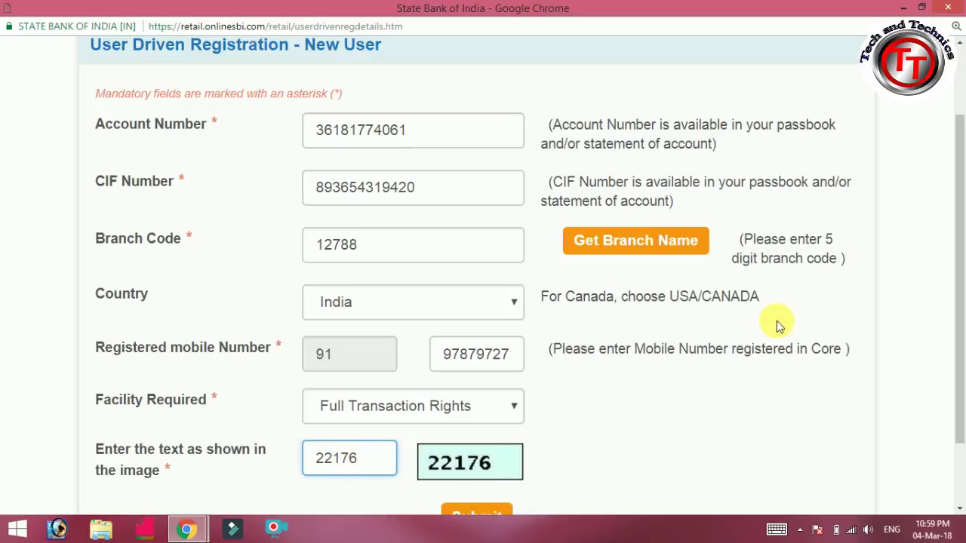
pyautogui.moveTo(960, 204); pyautogui.dragTo(957, 222)
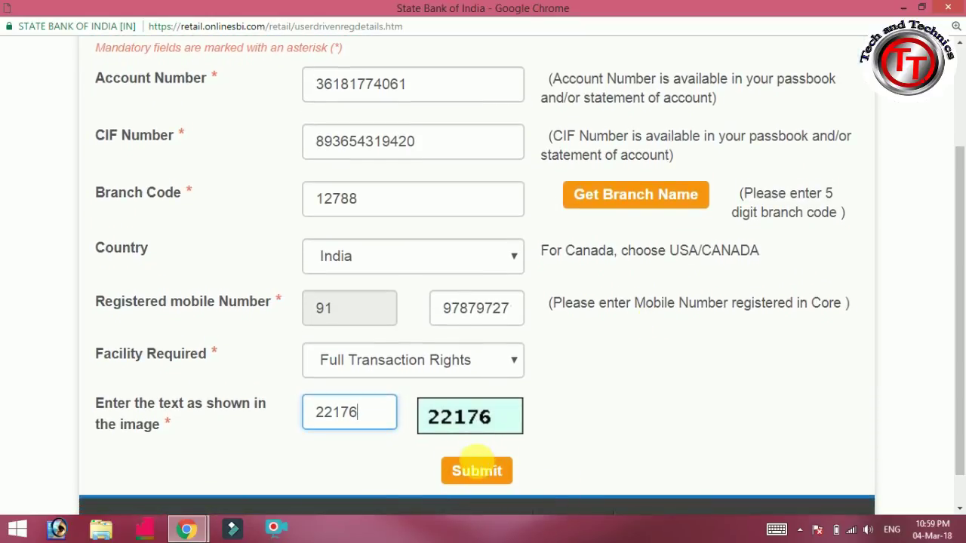
pyautogui.click(493, 474)
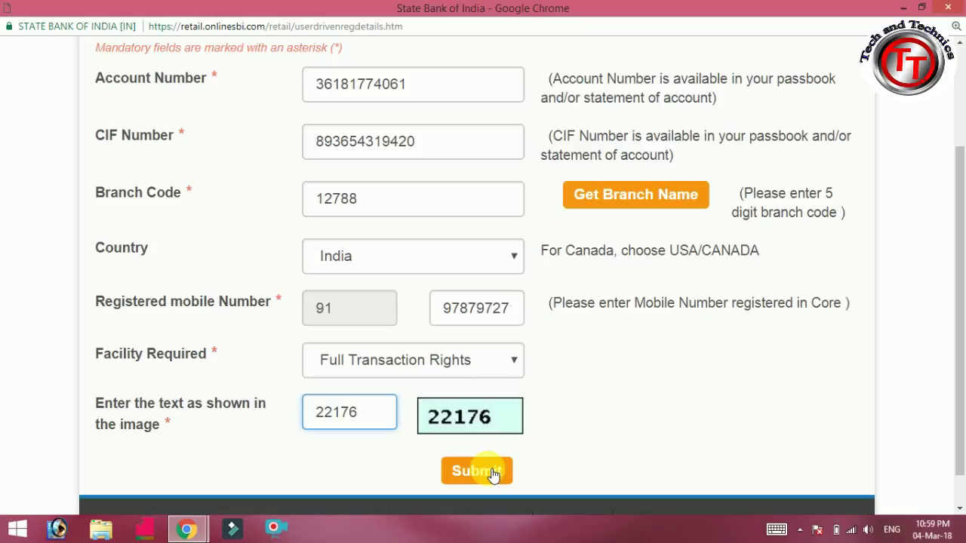
# Dismiss the CIF alert and confirm the one-time password received on the mobile
pyautogui.press('Return')
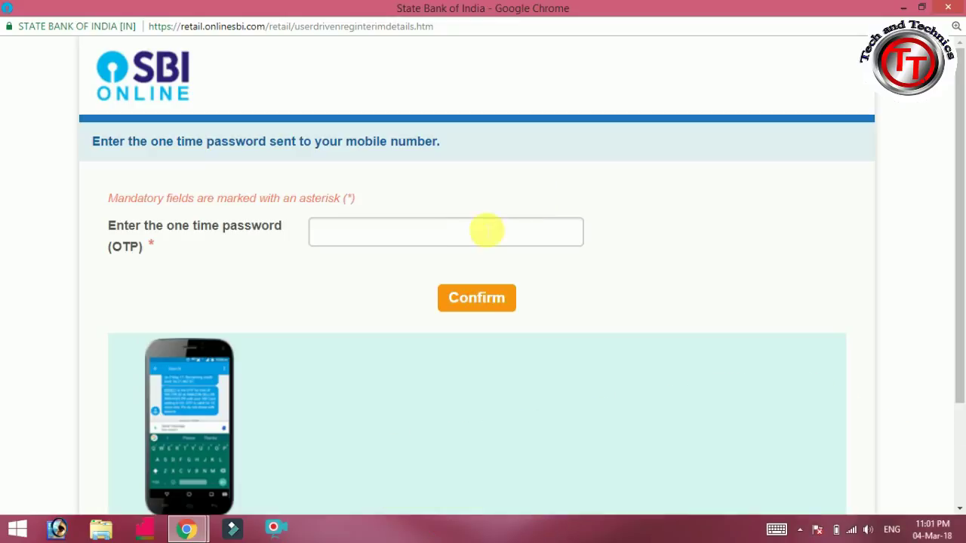
pyautogui.click(456, 240)
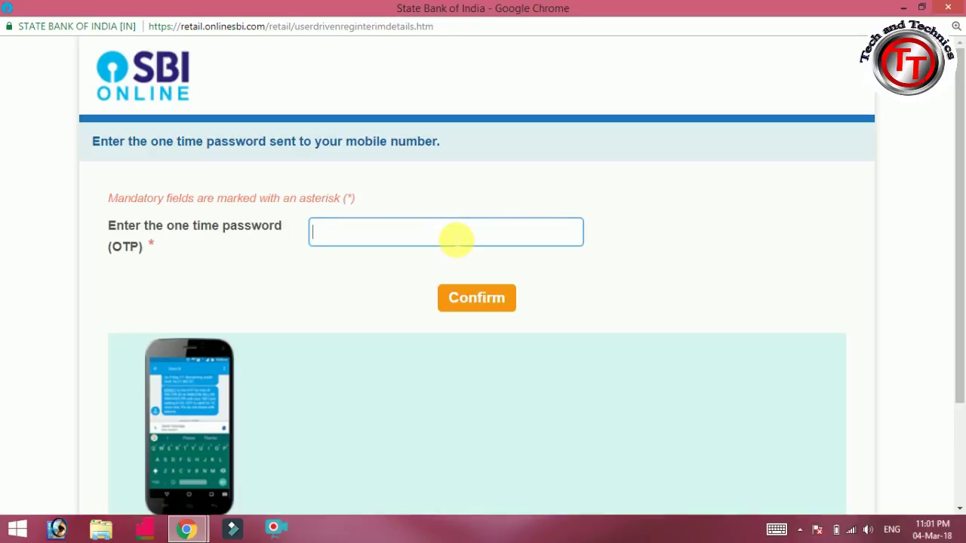
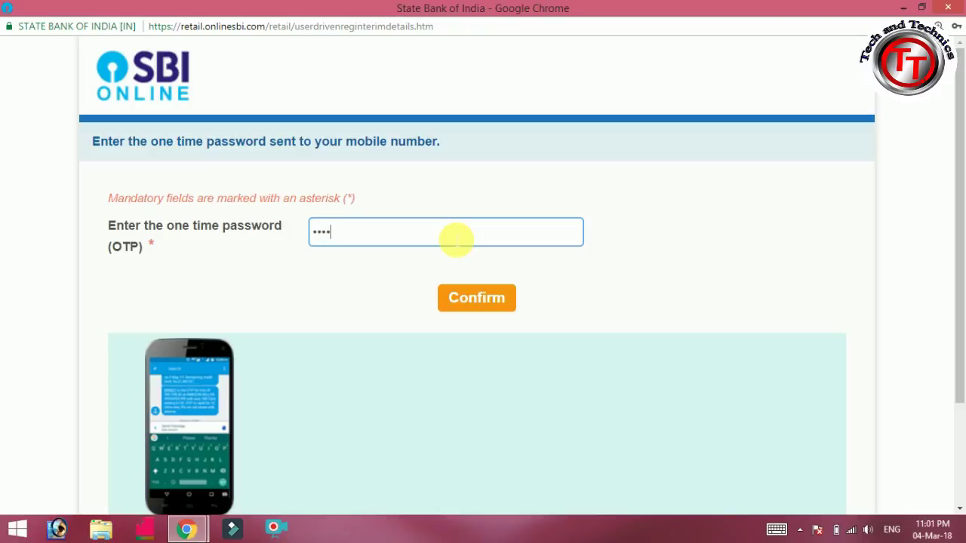
pyautogui.click(469, 299)
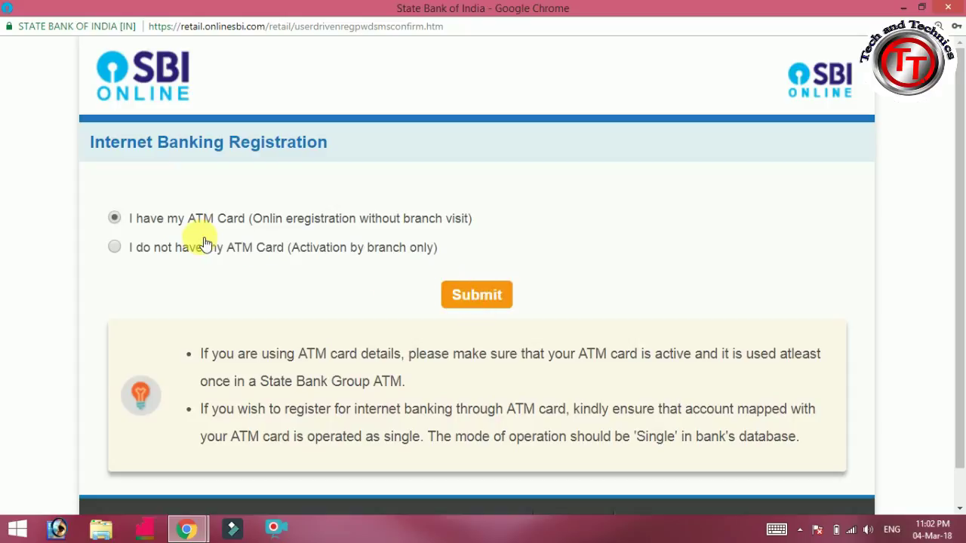
# Choose 'I have my ATM Card' online registration and submit
pyautogui.click(130, 218)
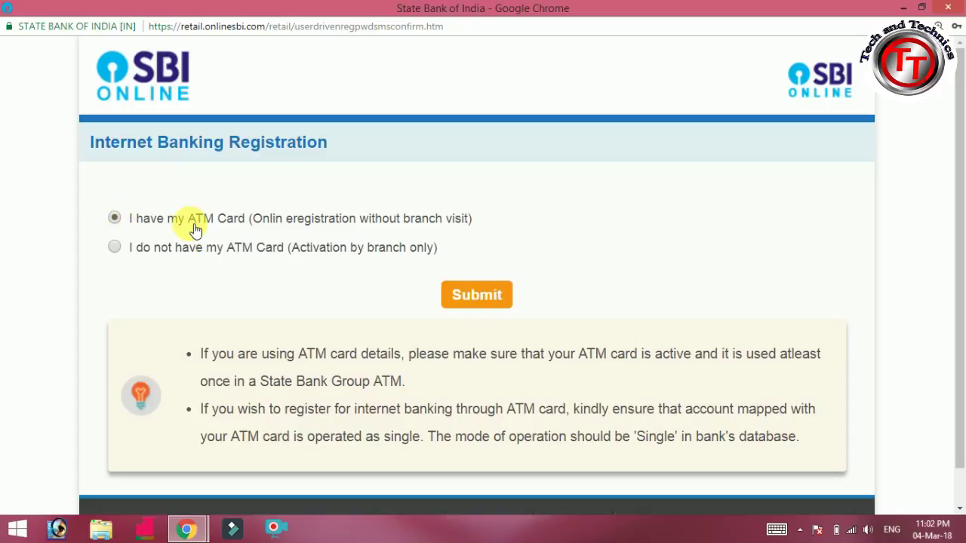
pyautogui.click(471, 302)
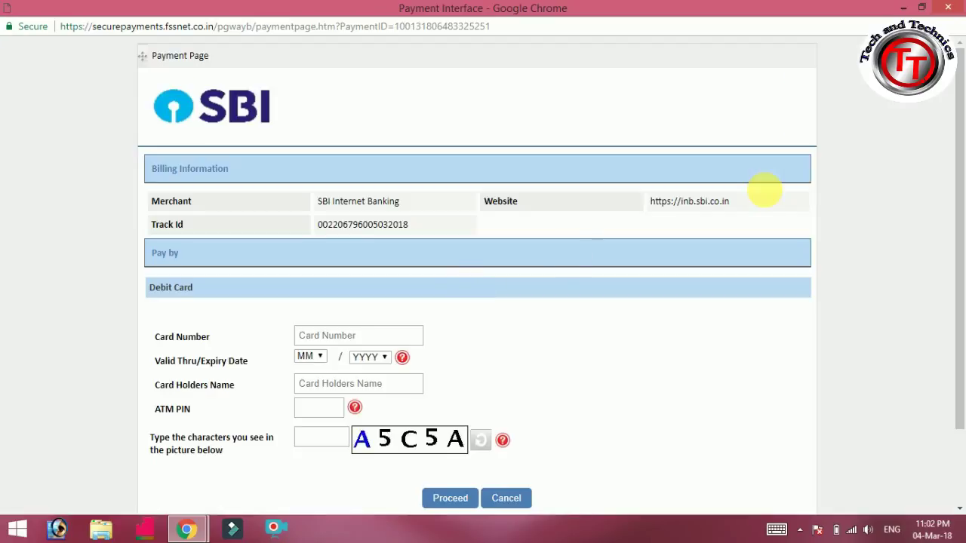
# Enter the debit card number and set its expiry to 09/2021
pyautogui.moveTo(961, 126); pyautogui.dragTo(961, 232)
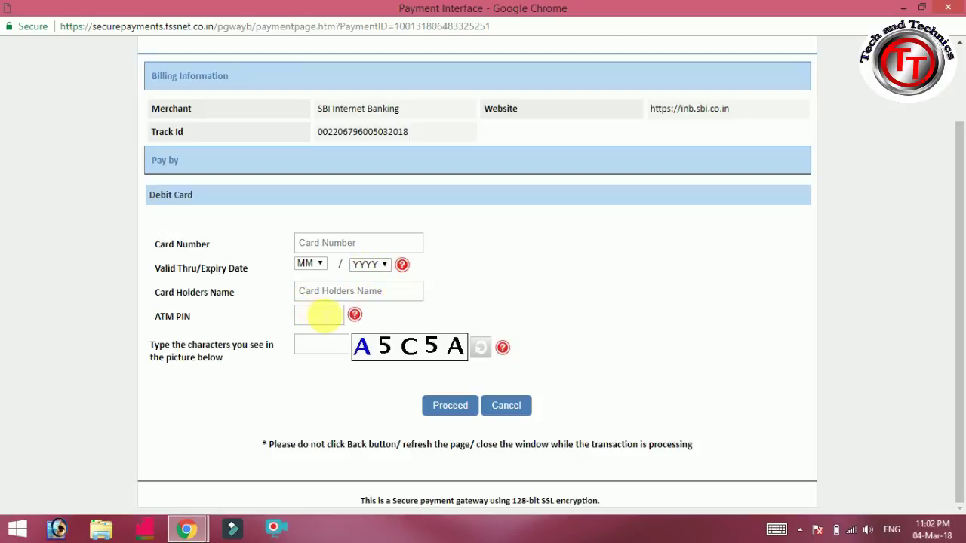
pyautogui.click(321, 315)
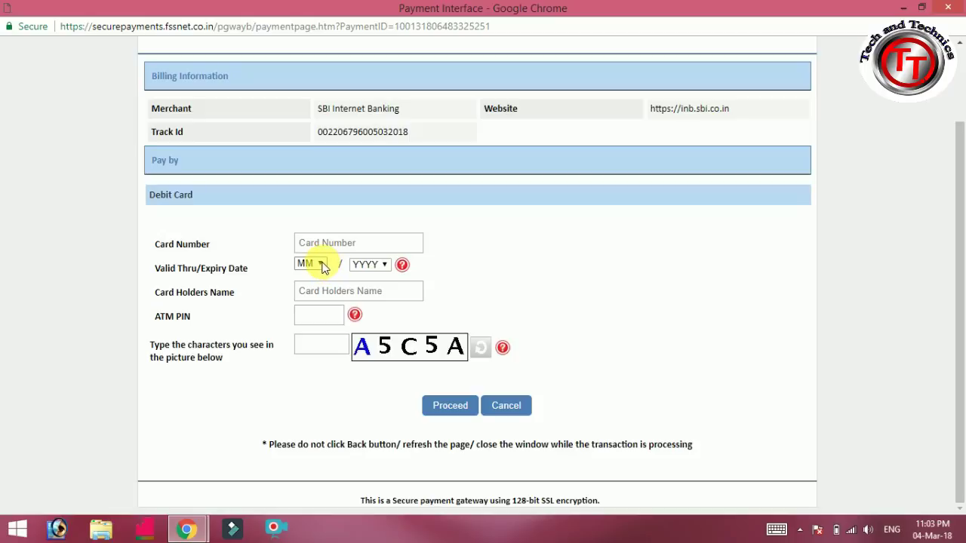
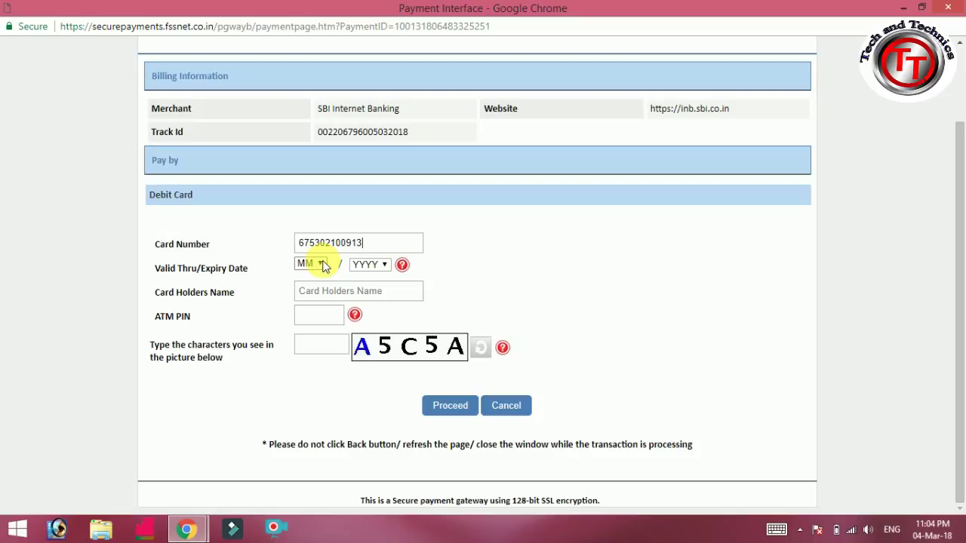
pyautogui.click(320, 265)
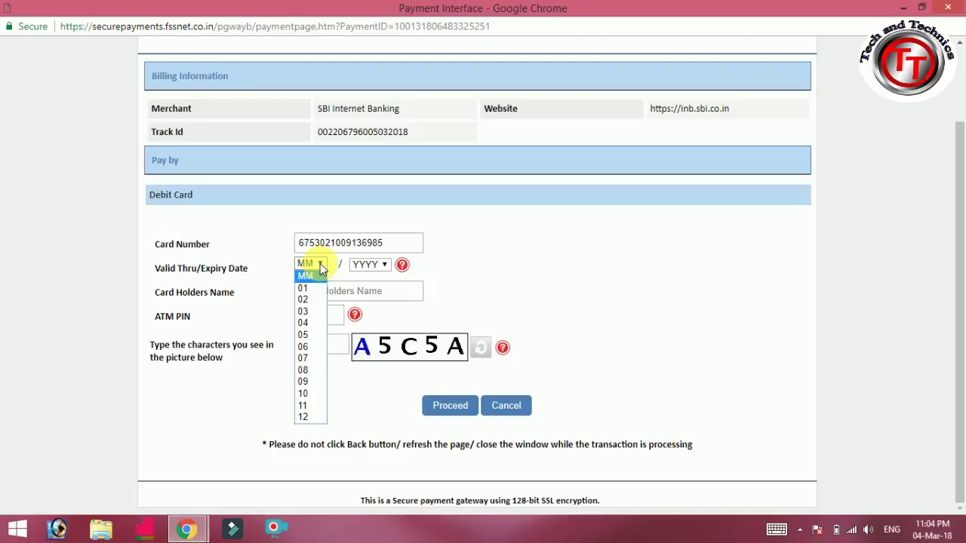
pyautogui.click(315, 383)
pyautogui.click(387, 268)
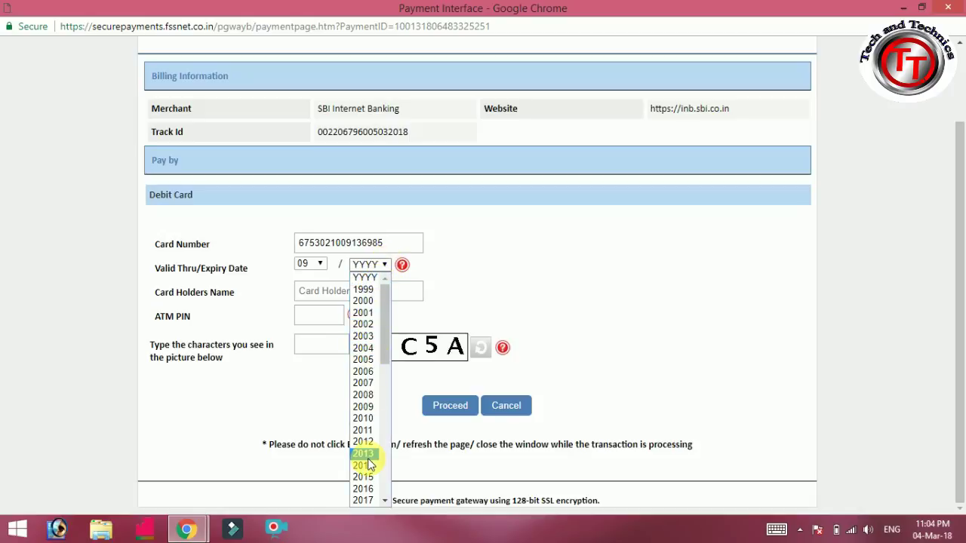
pyautogui.scroll(-4, 386, 502)
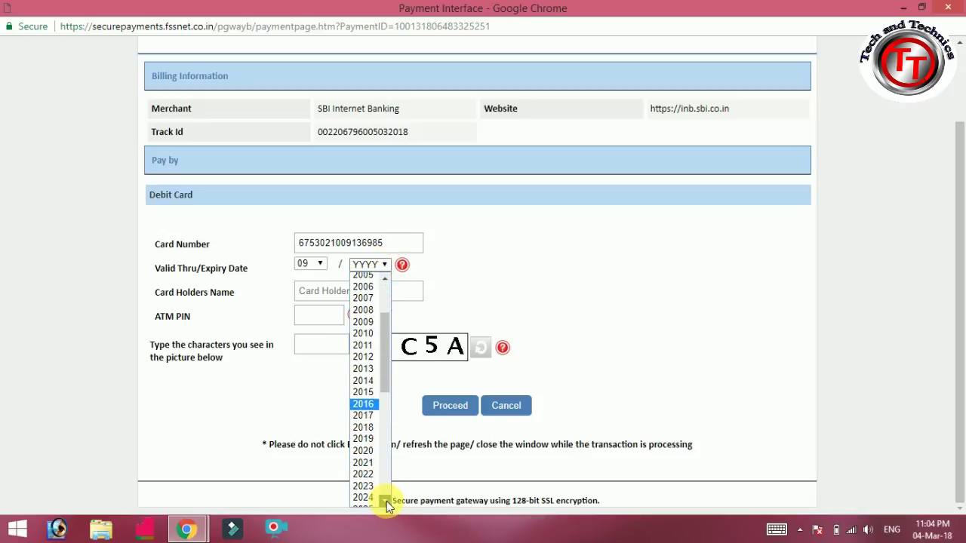
pyautogui.click(374, 407)
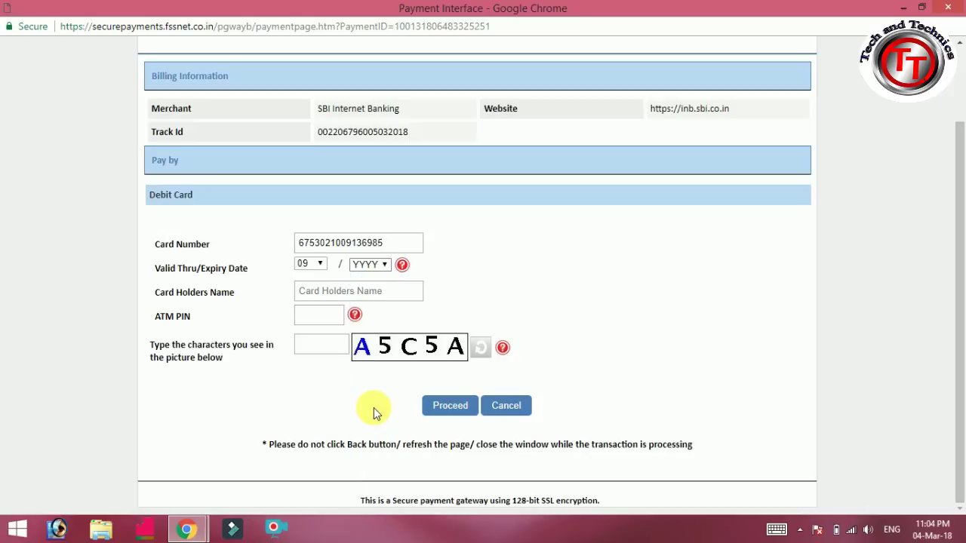
# Fill in the cardholder's name and the ATM PIN
pyautogui.click(377, 294)
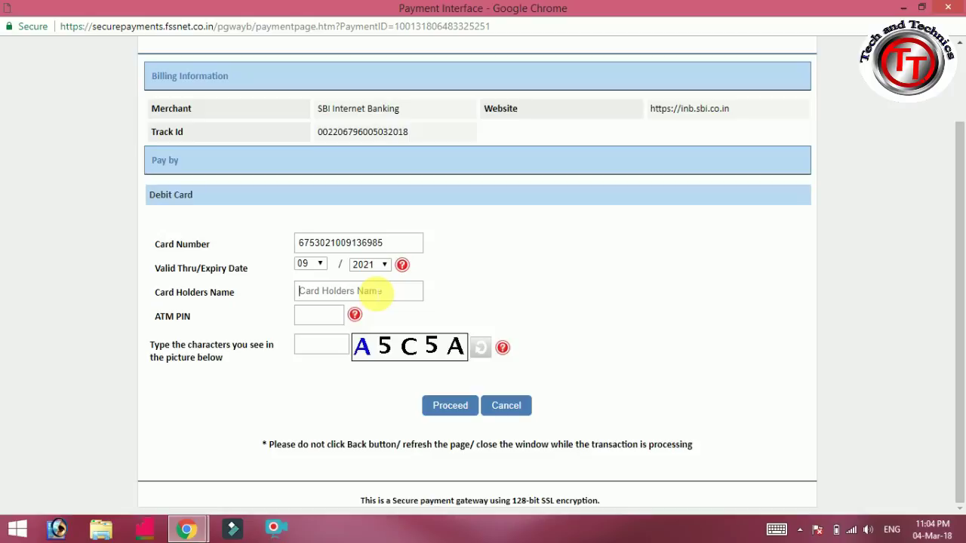
pyautogui.write('sujatha')
pyautogui.click(321, 315)
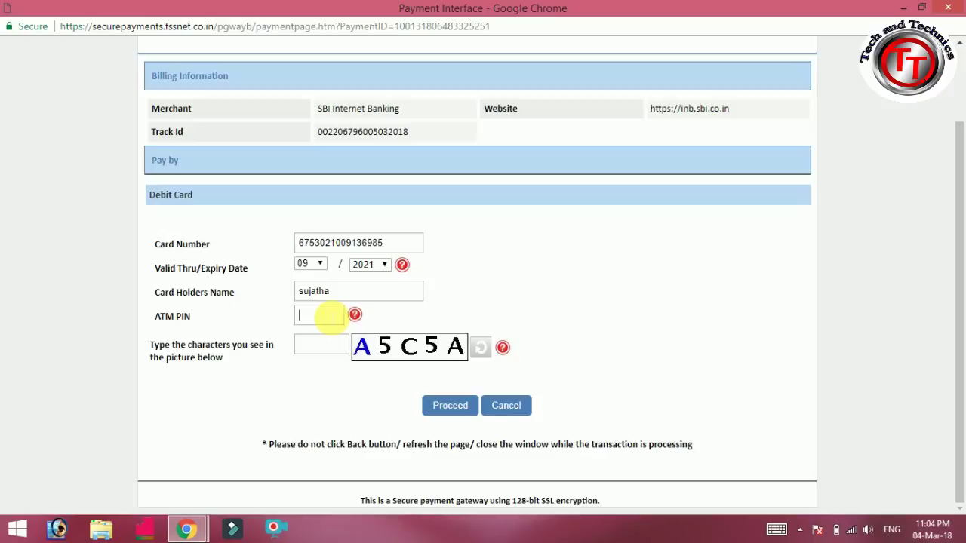
pyautogui.write('••••')
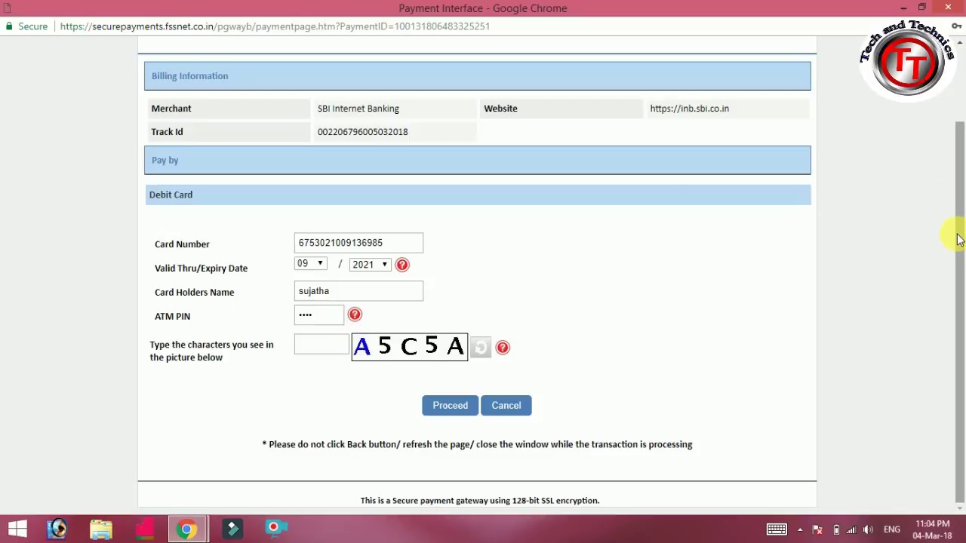
pyautogui.hotkey('ctrl', '+')
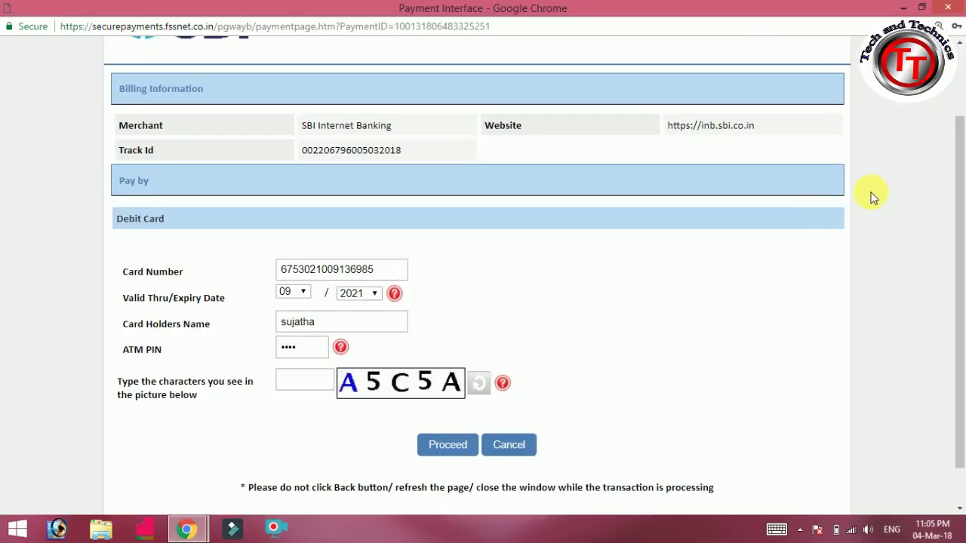
# Enter the characters shown in the picture and submit the card details for verification
pyautogui.hotkey('ctrl', '+')
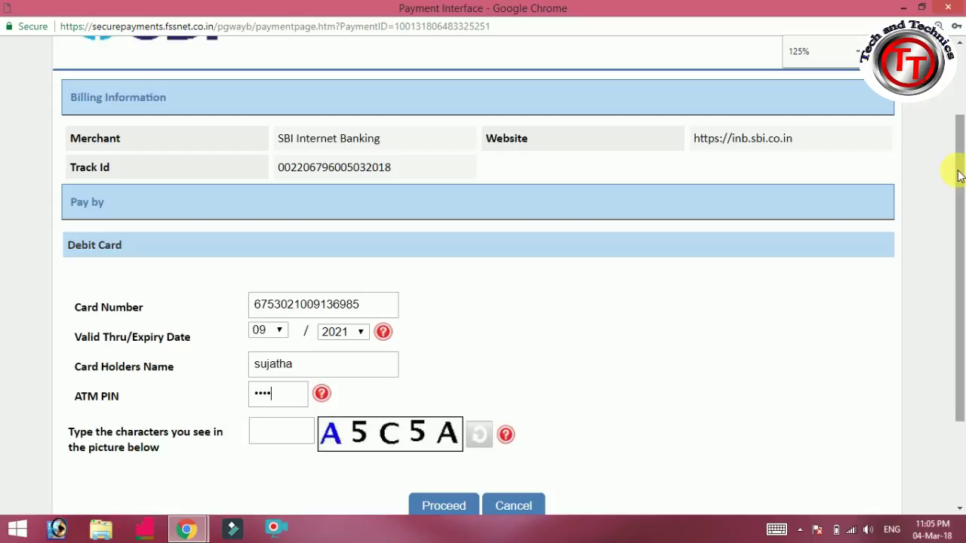
pyautogui.scroll(2, 961, 165)
pyautogui.scroll(-2, 956, 188)
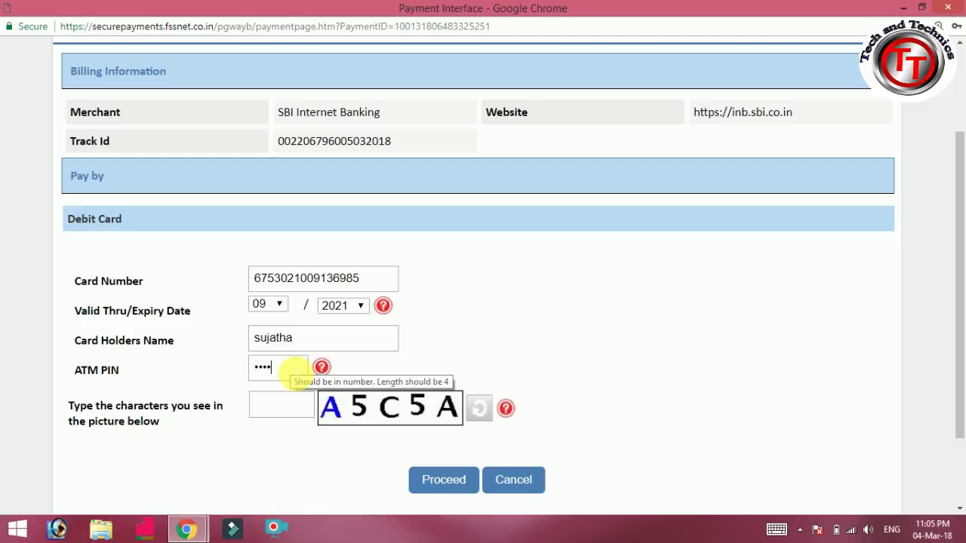
pyautogui.click(282, 409)
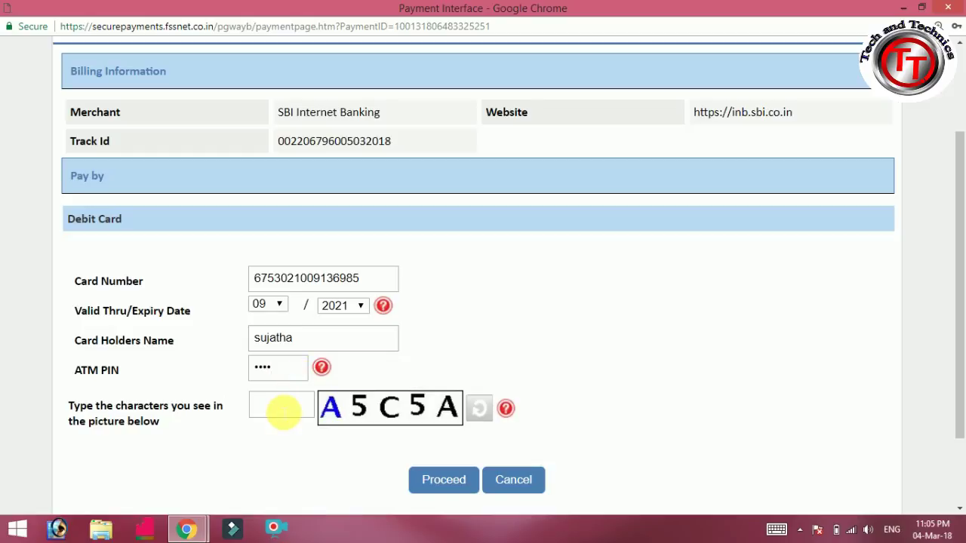
pyautogui.click(283, 406)
pyautogui.write('A')
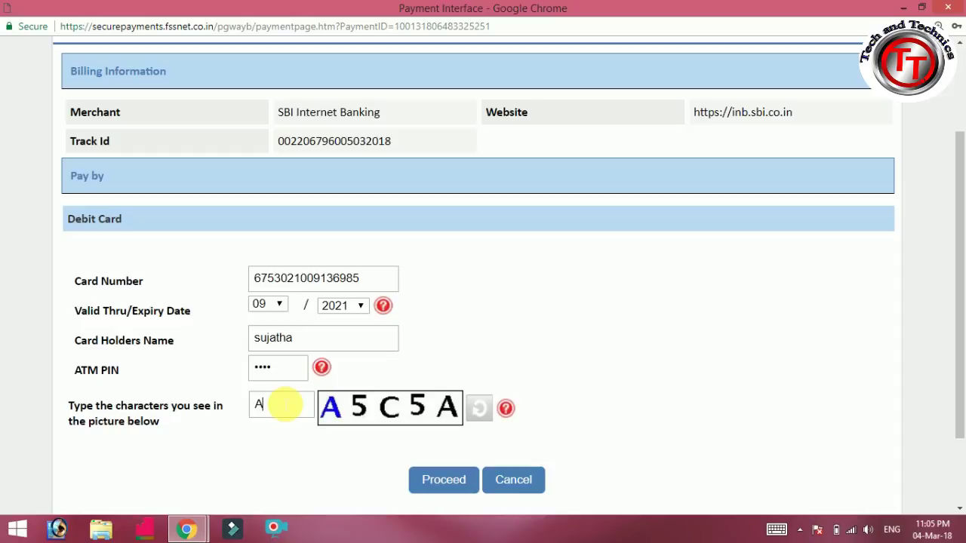
pyautogui.write('5C5A')
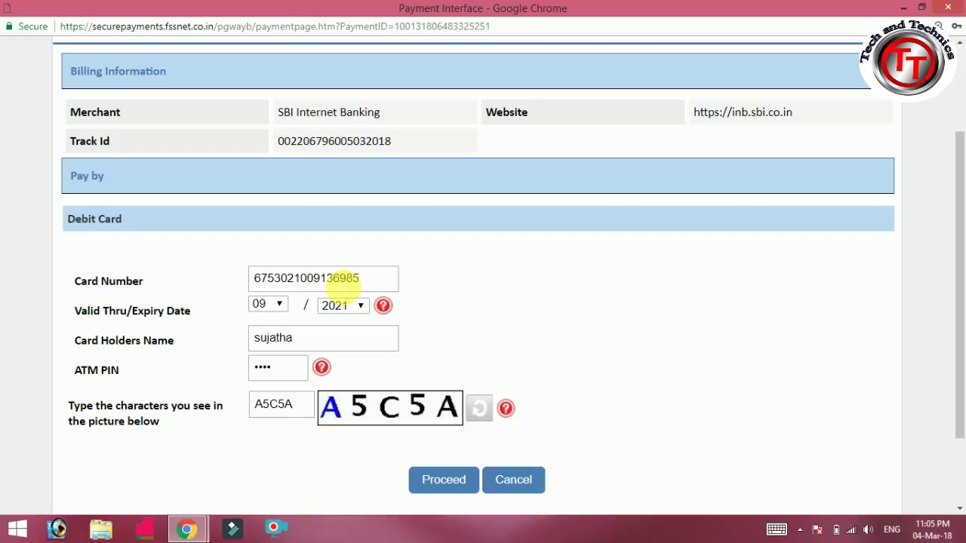
pyautogui.press('Return')
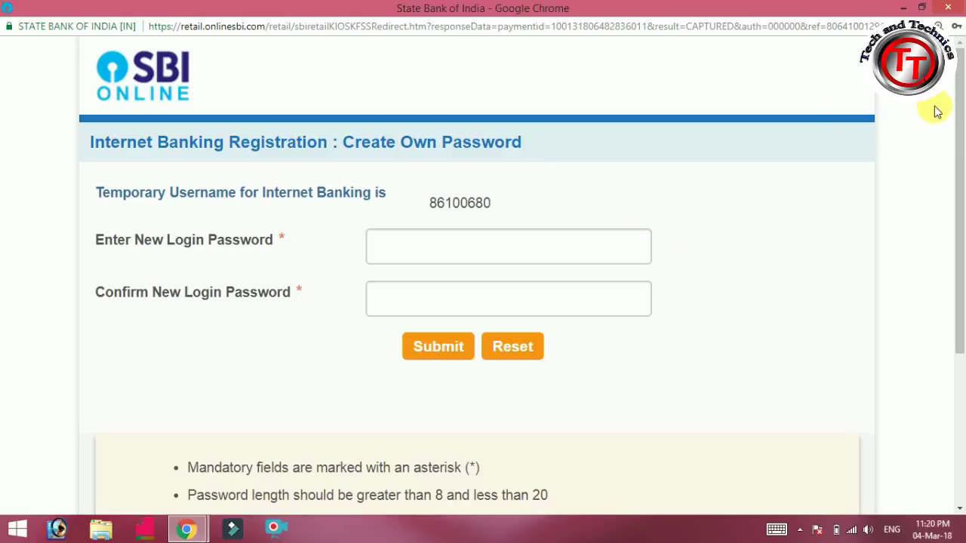
# Enter the new login password, confirm it in the second field, and submit
pyautogui.moveTo(958, 111); pyautogui.dragTo(958, 133)
pyautogui.moveTo(956, 140); pyautogui.dragTo(957, 146)
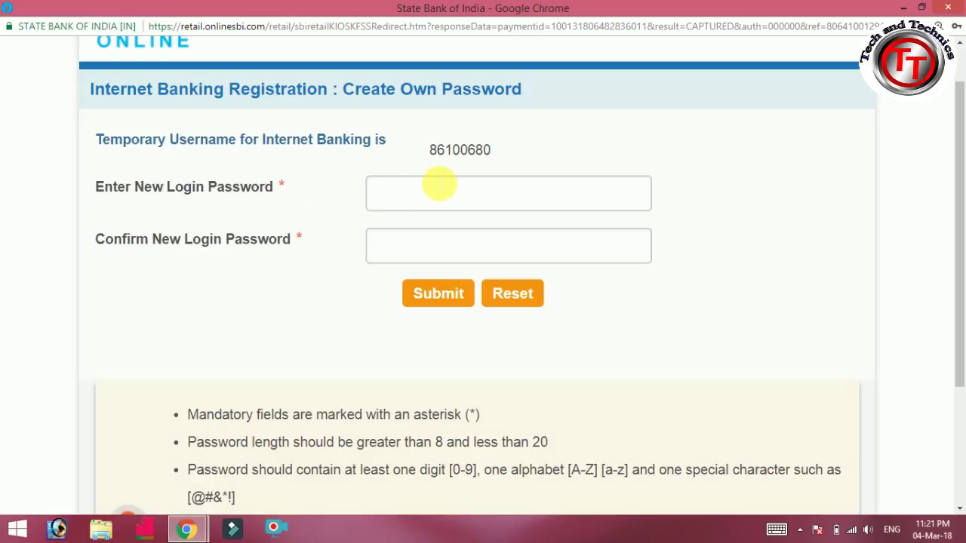
pyautogui.click(411, 197)
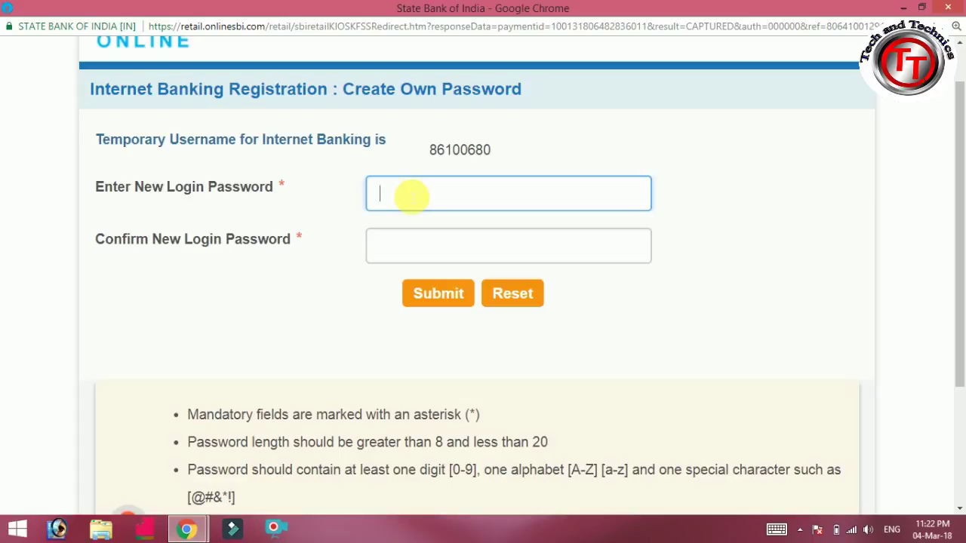
pyautogui.write('••••••••')
pyautogui.click(420, 250)
pyautogui.write('••••')
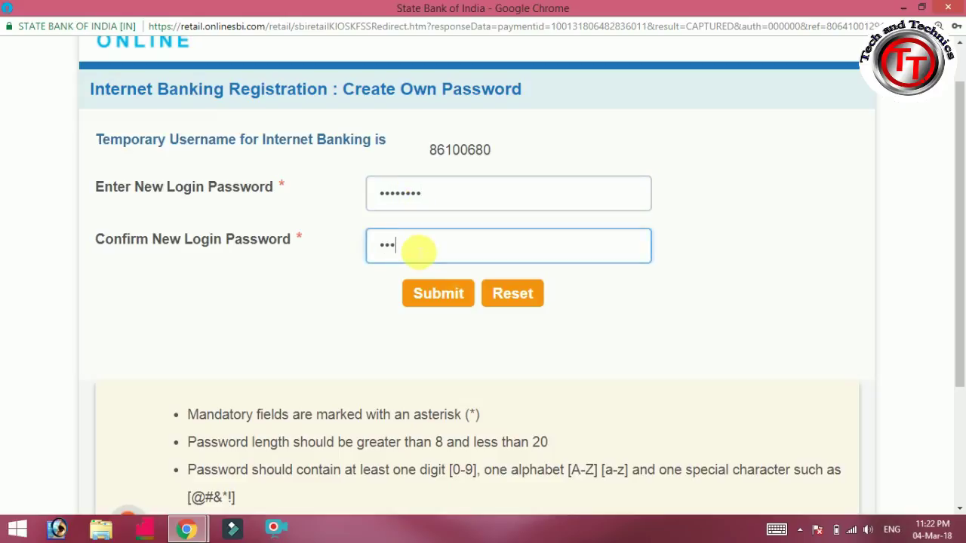
pyautogui.write('••••')
pyautogui.click(437, 295)
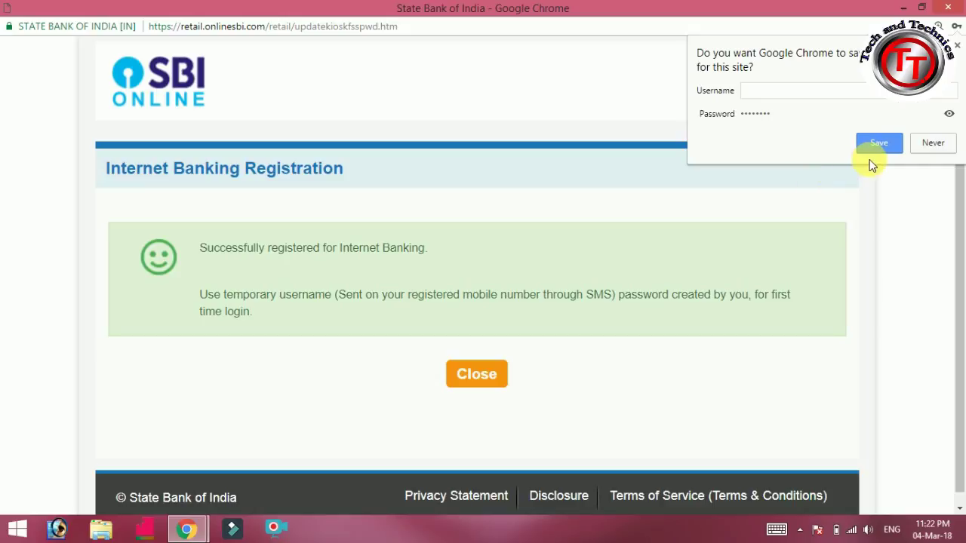
# Save the new password in Chrome and close the registration success window
pyautogui.click(877, 145)
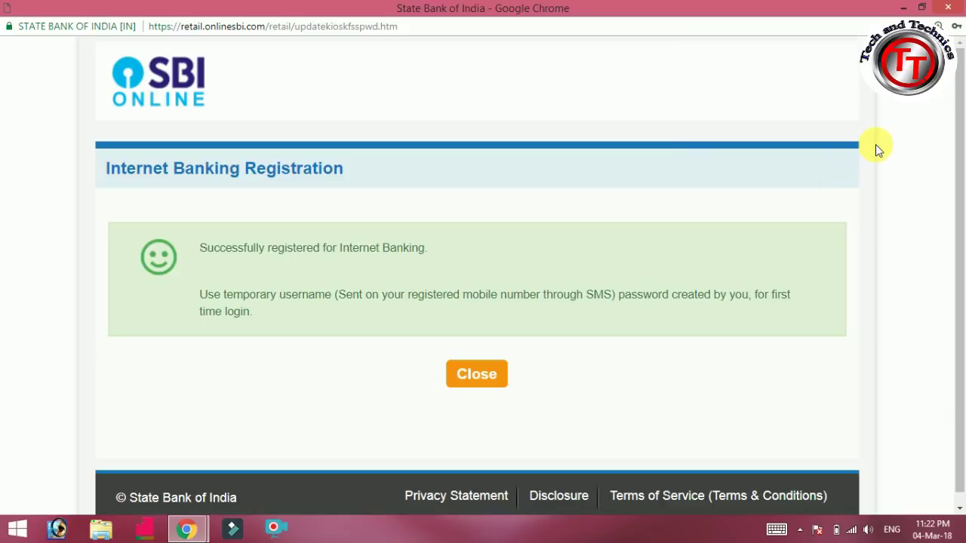
pyautogui.scroll(-1, 957, 133)
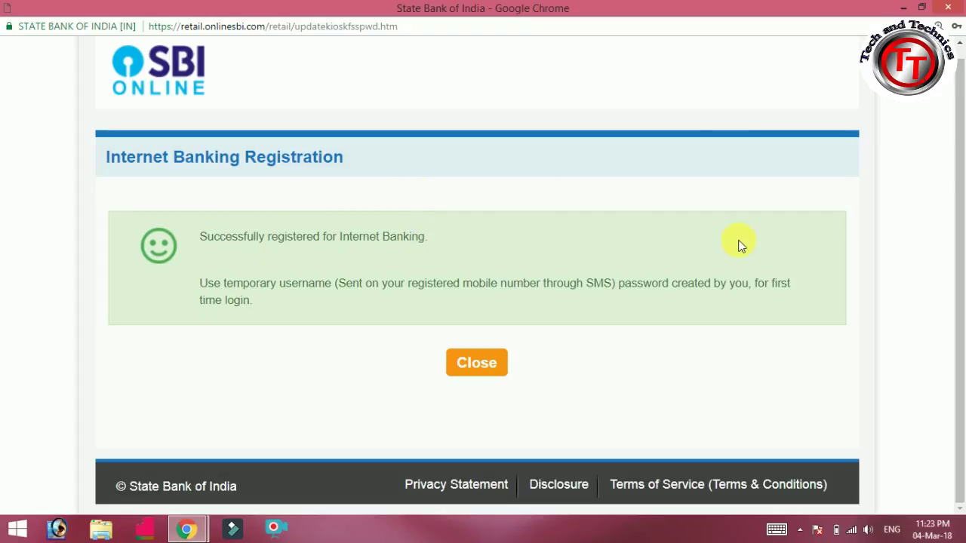
pyautogui.hotkey('ctrl', '+')
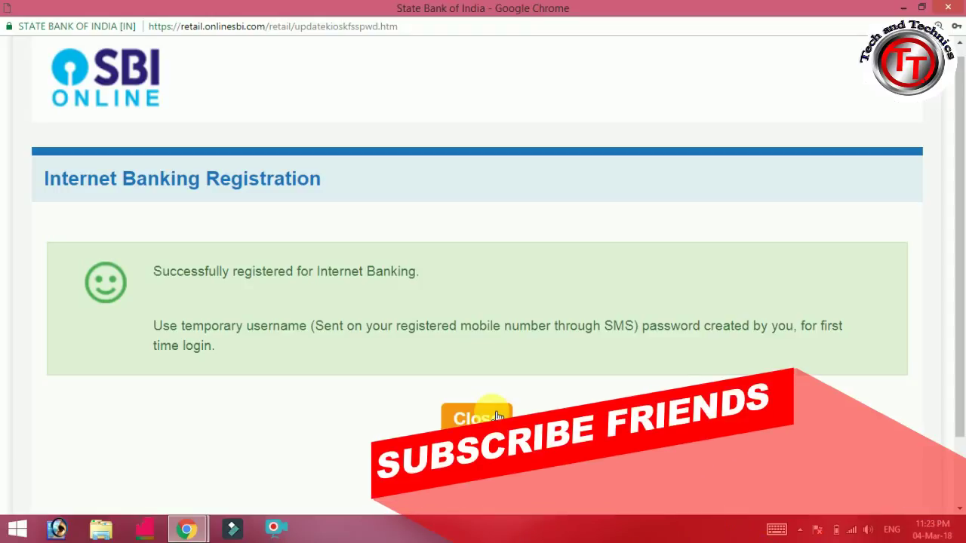
pyautogui.click(498, 417)
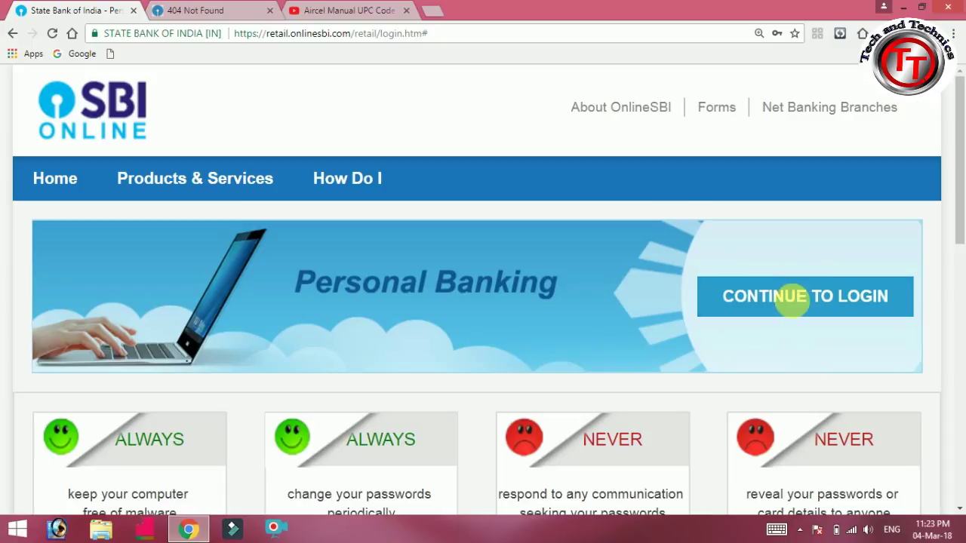
# Open the login form and sign in with the branch-issued username and login password
pyautogui.click(803, 303)
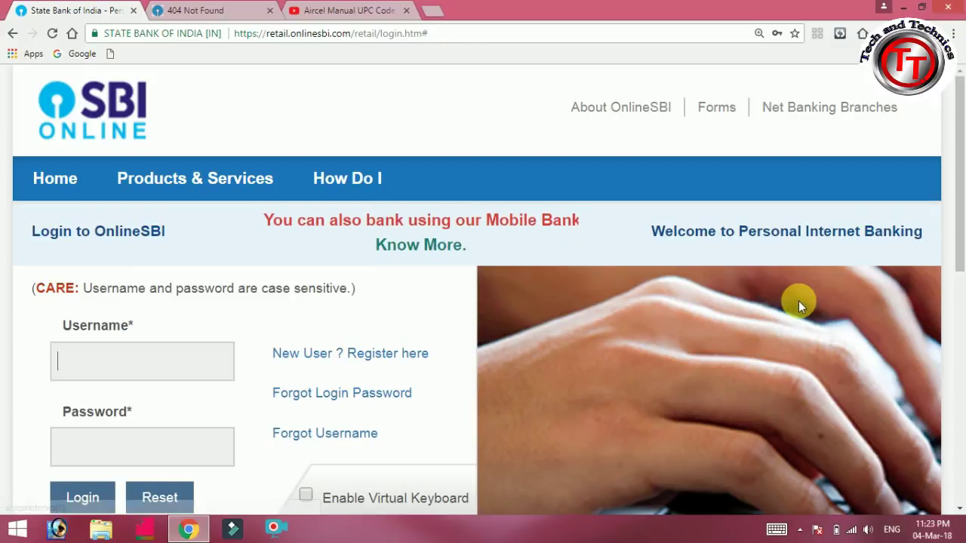
pyautogui.moveTo(959, 167); pyautogui.dragTo(955, 243)
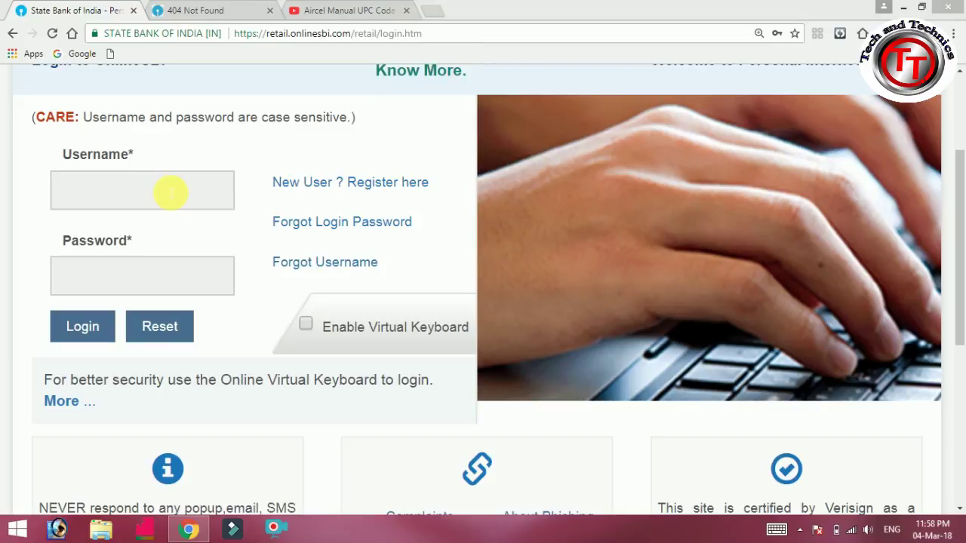
pyautogui.click(170, 193)
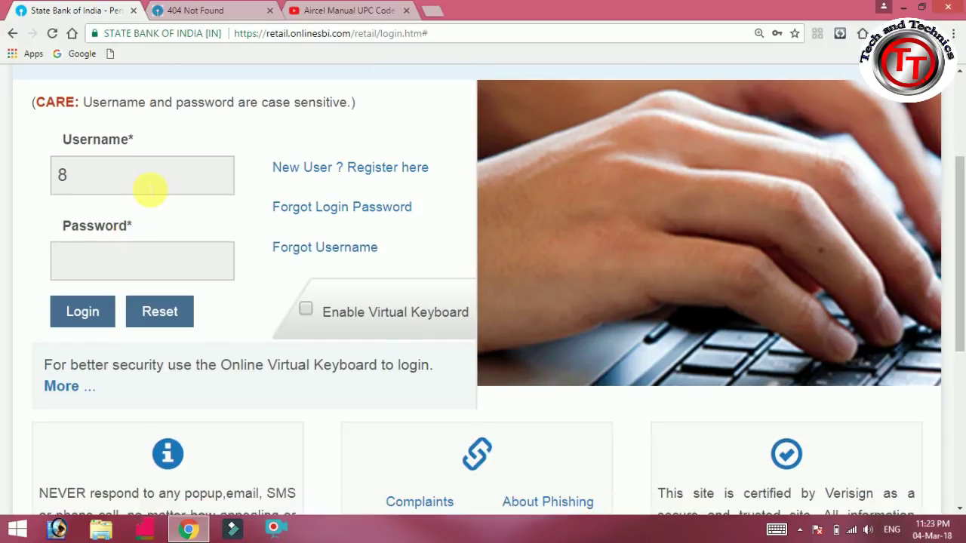
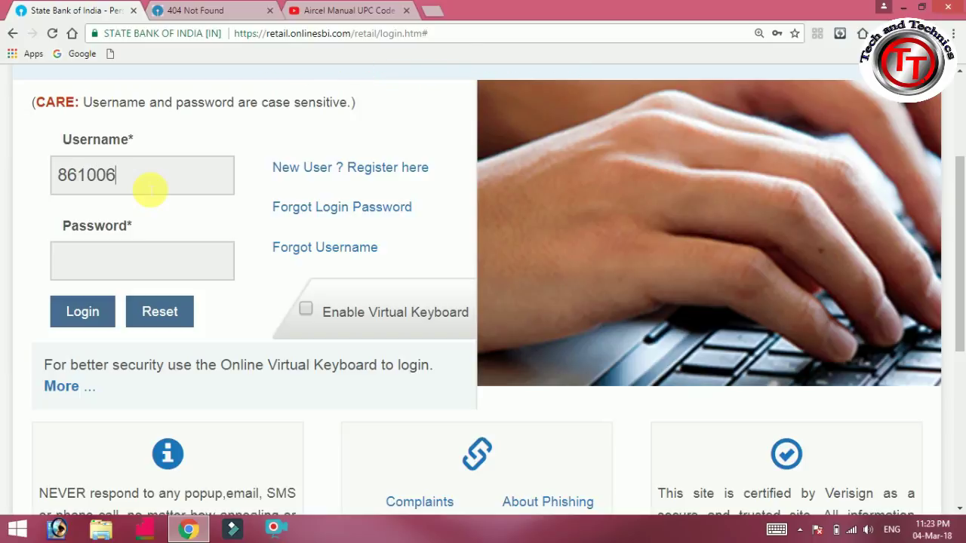
pyautogui.click(130, 265)
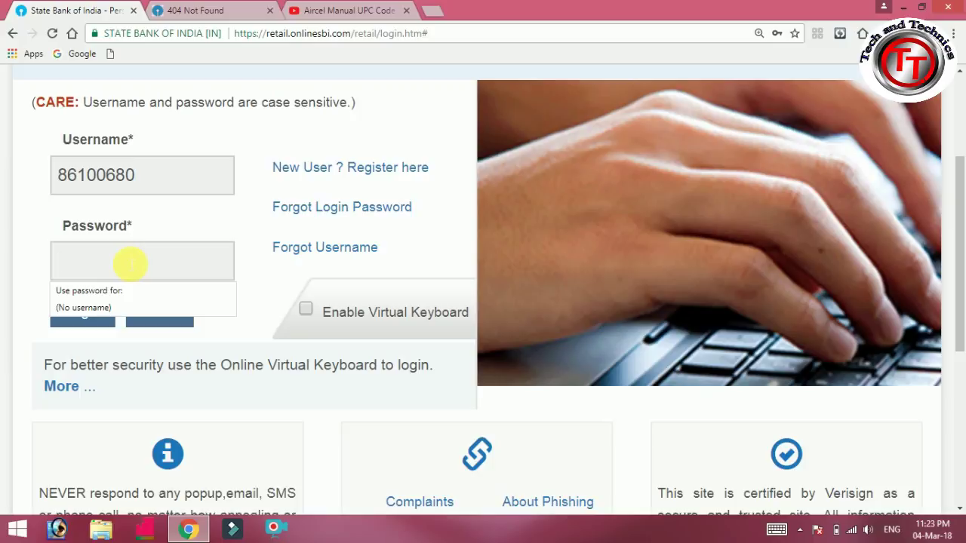
pyautogui.write('•••••')
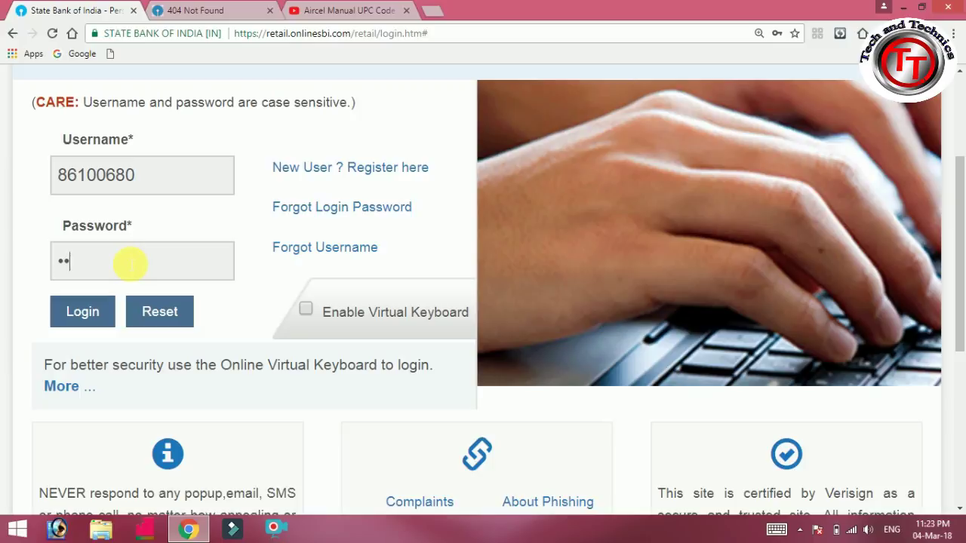
pyautogui.write('•••')
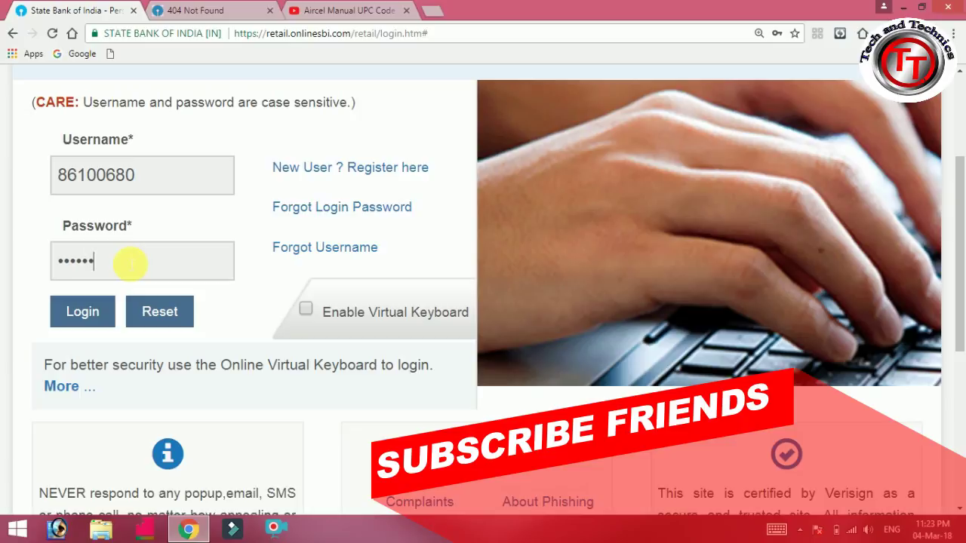
pyautogui.click(95, 314)
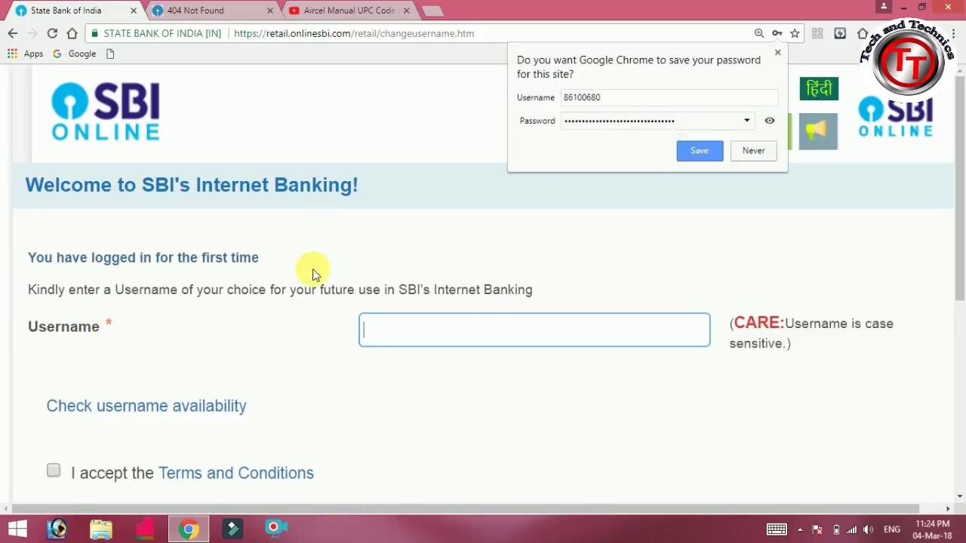
# Dismiss the save-password bubble and type a preferred new username into the Username field
pyautogui.moveTo(958, 121); pyautogui.dragTo(863, 197)
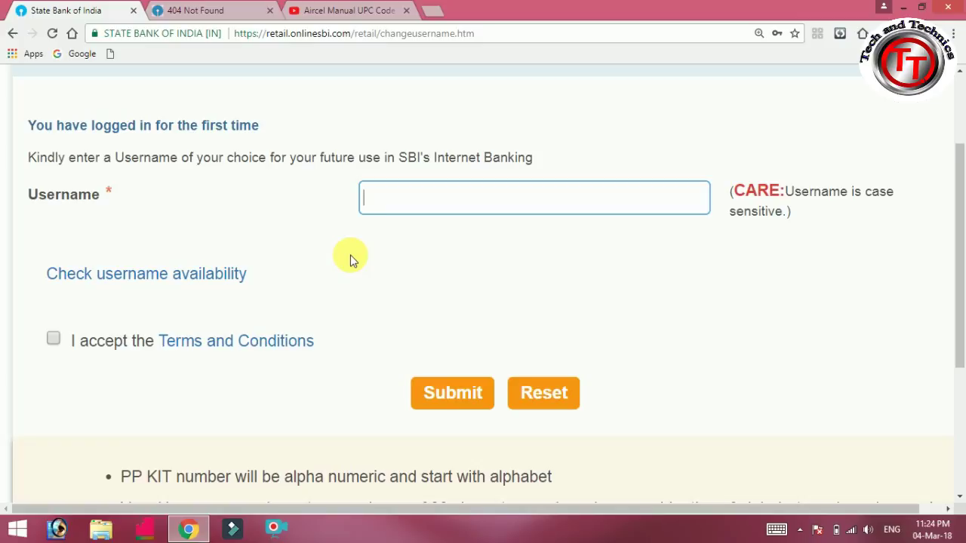
pyautogui.write('sujatham')
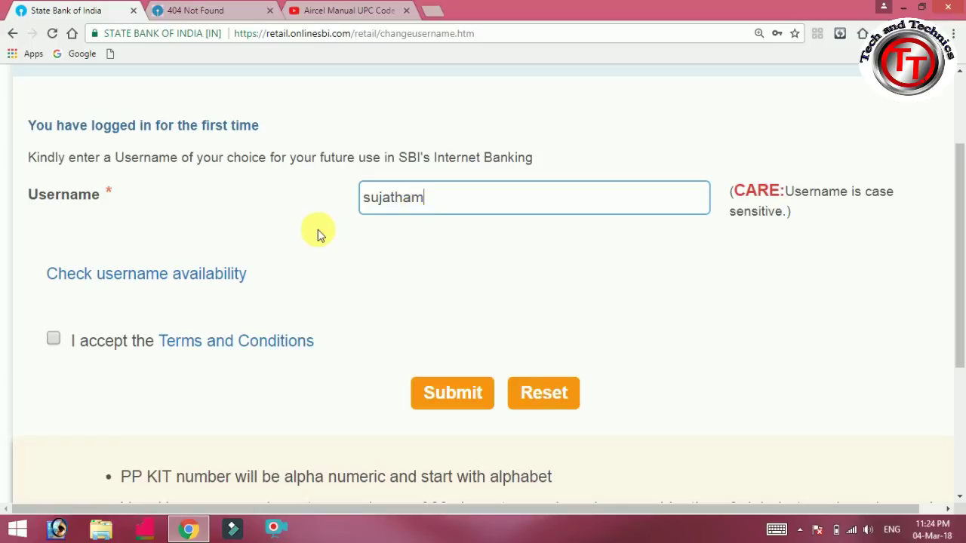
# Check the typed username's availability; SBI reports it as not available
pyautogui.click(243, 276)
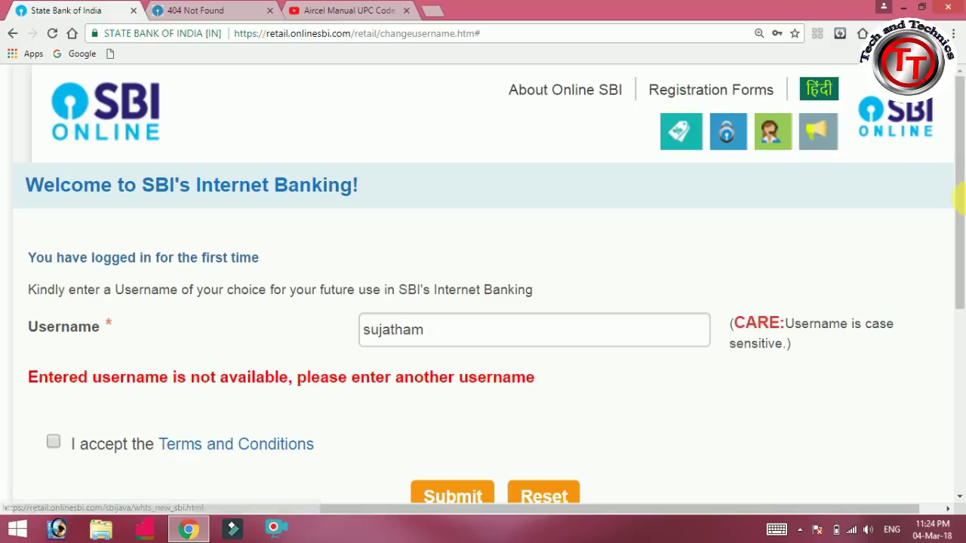
pyautogui.moveTo(956, 189); pyautogui.dragTo(957, 270)
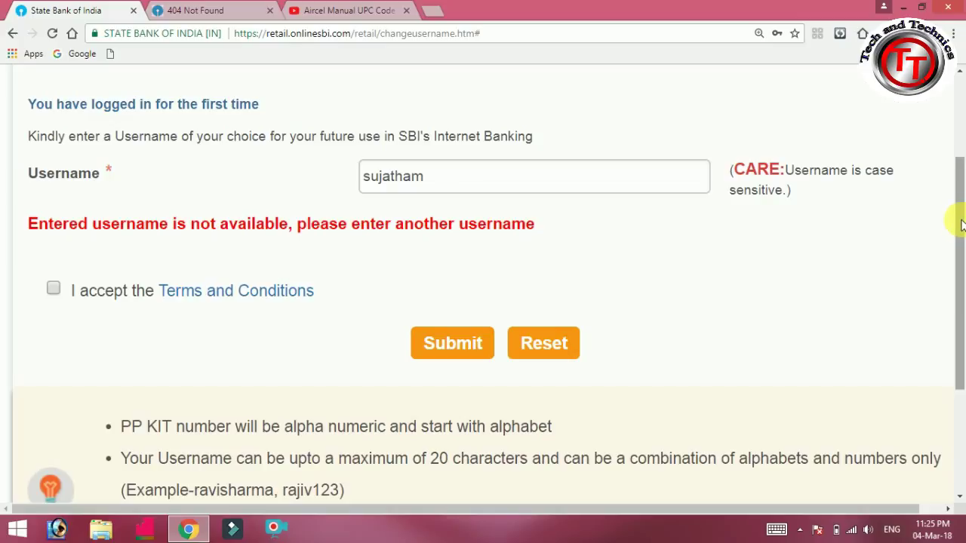
pyautogui.moveTo(962, 228); pyautogui.dragTo(957, 256)
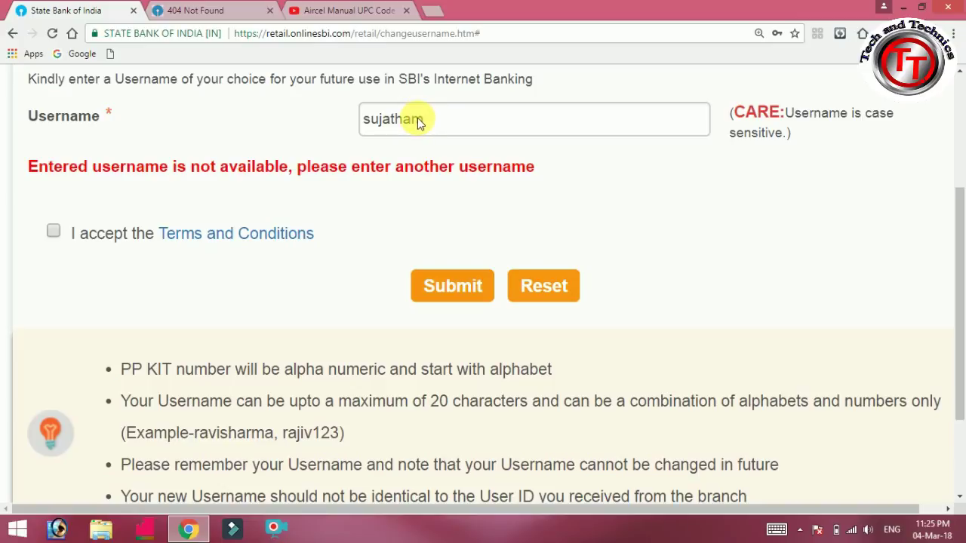
# Clear the rejected username with Reset and reload the page
pyautogui.click(527, 285)
pyautogui.click(431, 123)
pyautogui.click(383, 123)
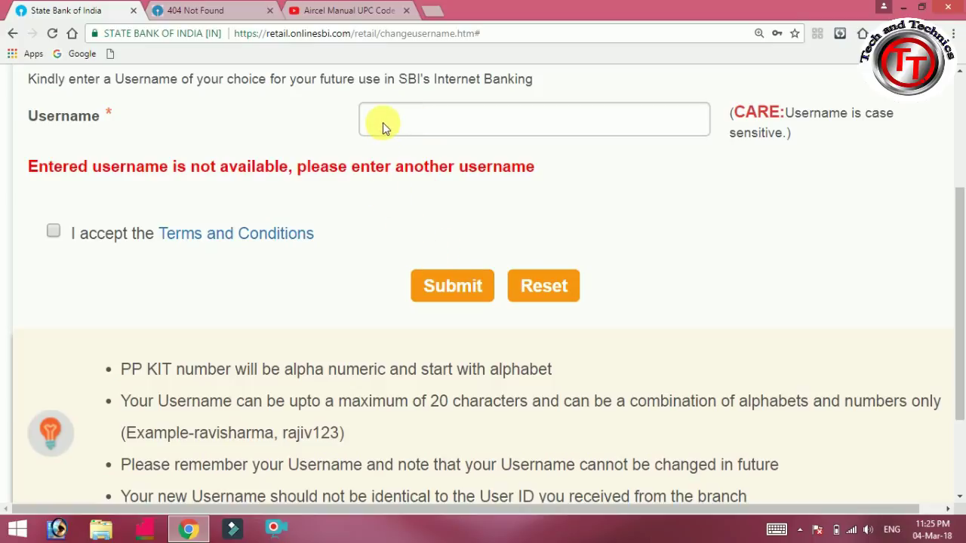
pyautogui.click(52, 33)
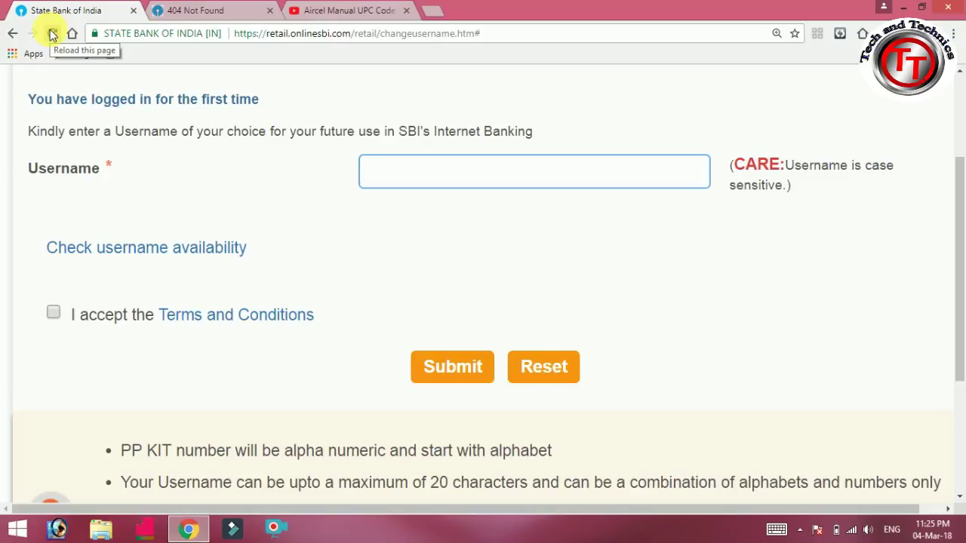
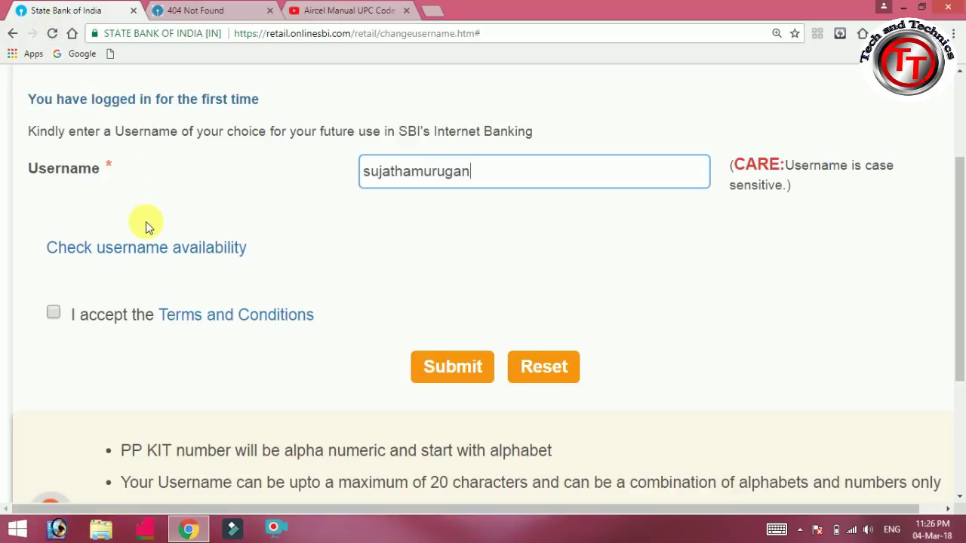
# Enter a longer username based on the user's full name and check it; still unavailable
pyautogui.click(146, 249)
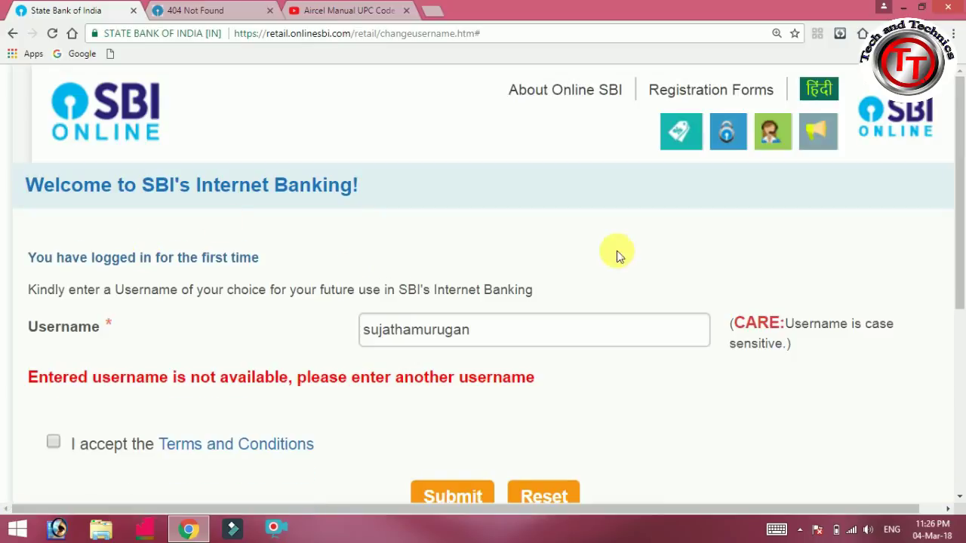
pyautogui.moveTo(956, 206); pyautogui.dragTo(951, 301)
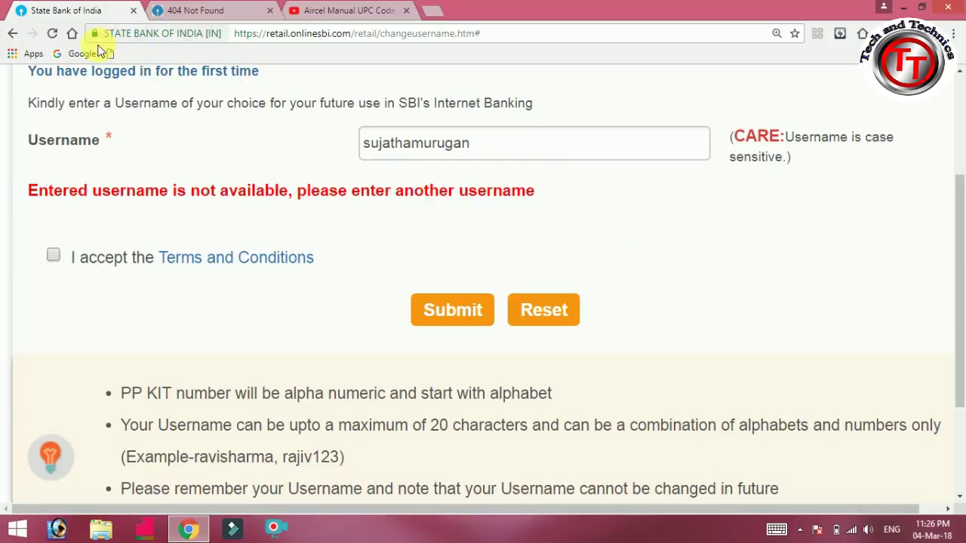
pyautogui.click(52, 34)
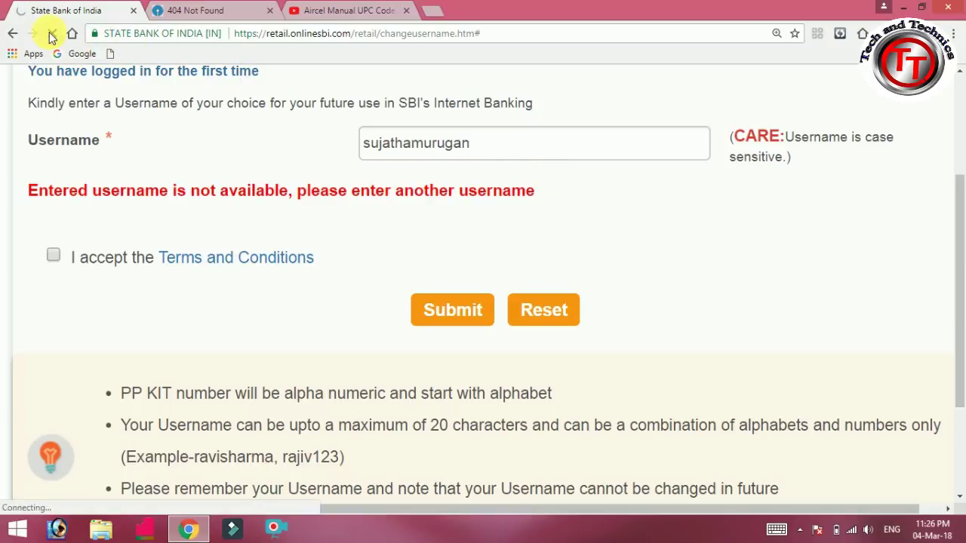
# Confirm the reordered username is available, accept the Terms and Conditions, and submit it
pyautogui.moveTo(240, 203); pyautogui.dragTo(234, 218)
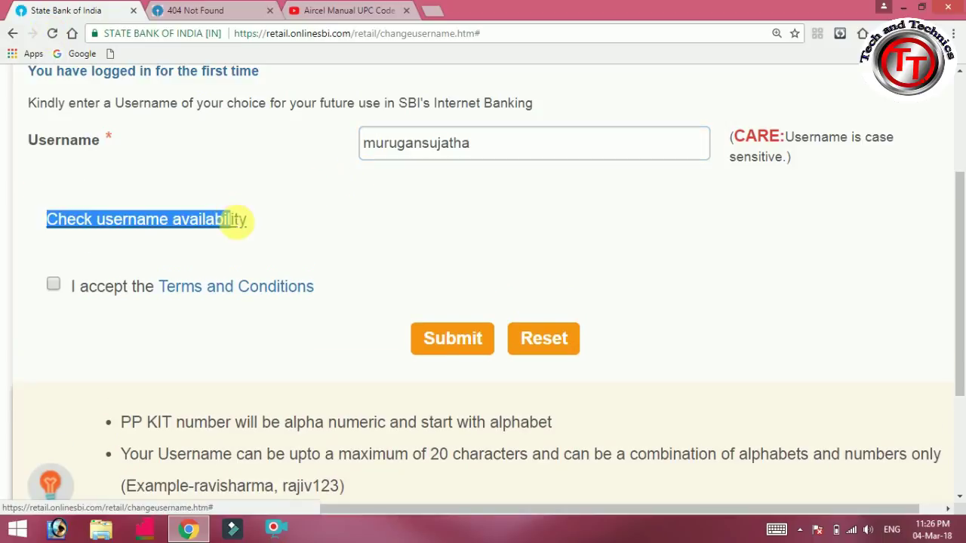
pyautogui.scroll(3, 231, 217)
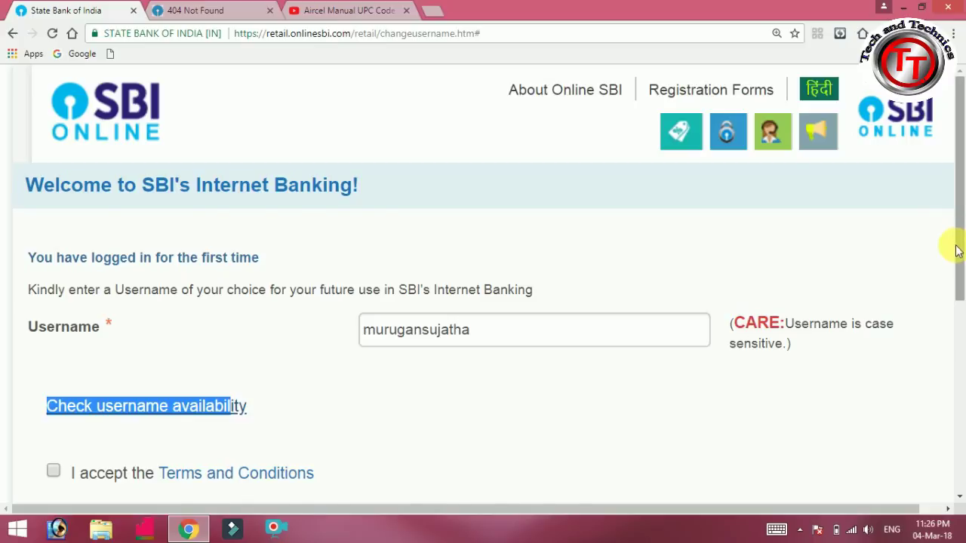
pyautogui.scroll(-2, 956, 256)
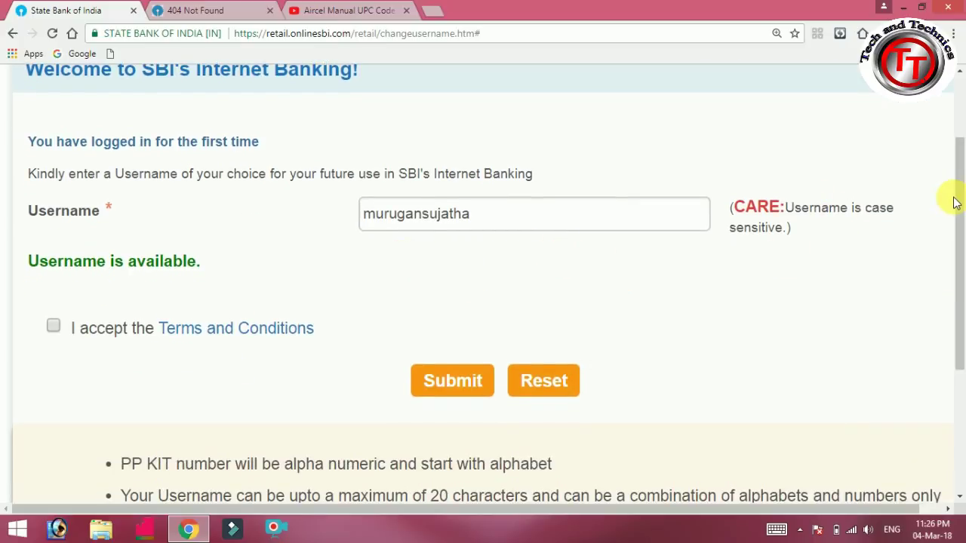
pyautogui.moveTo(957, 209); pyautogui.dragTo(956, 241)
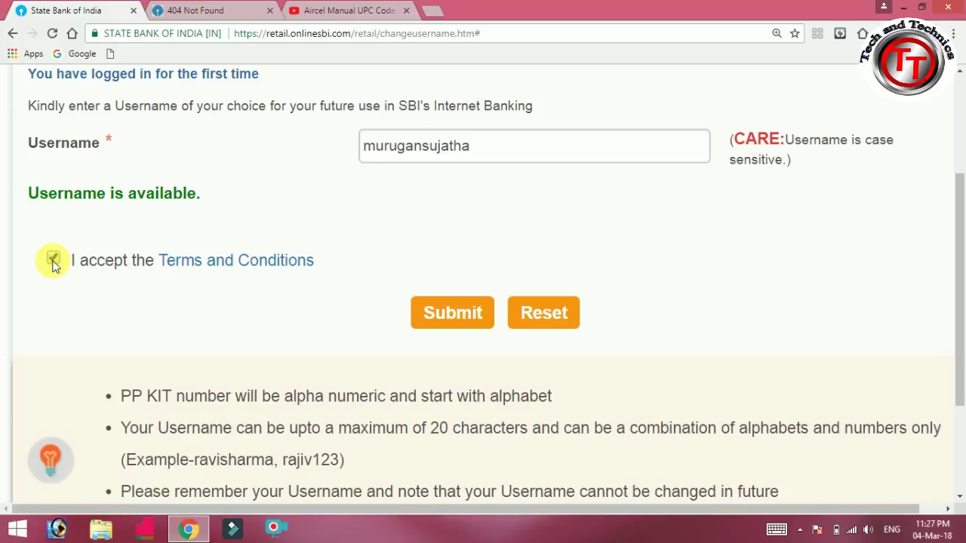
pyautogui.click(445, 315)
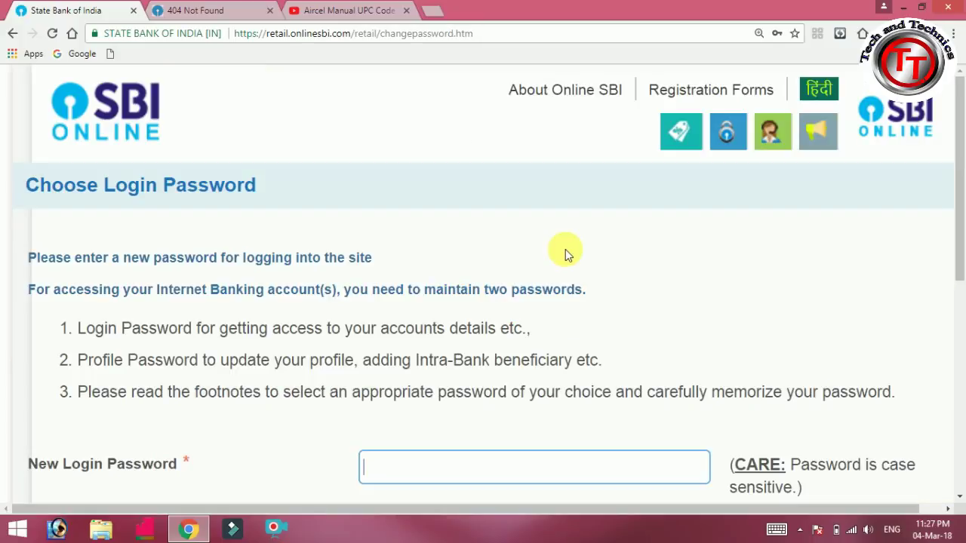
# Enter the new login password in both password fields and confirm it
pyautogui.moveTo(957, 117)
pyautogui.mouseDown()
pyautogui.moveTo(958, 240)
pyautogui.moveTo(830, 255)
pyautogui.mouseUp()
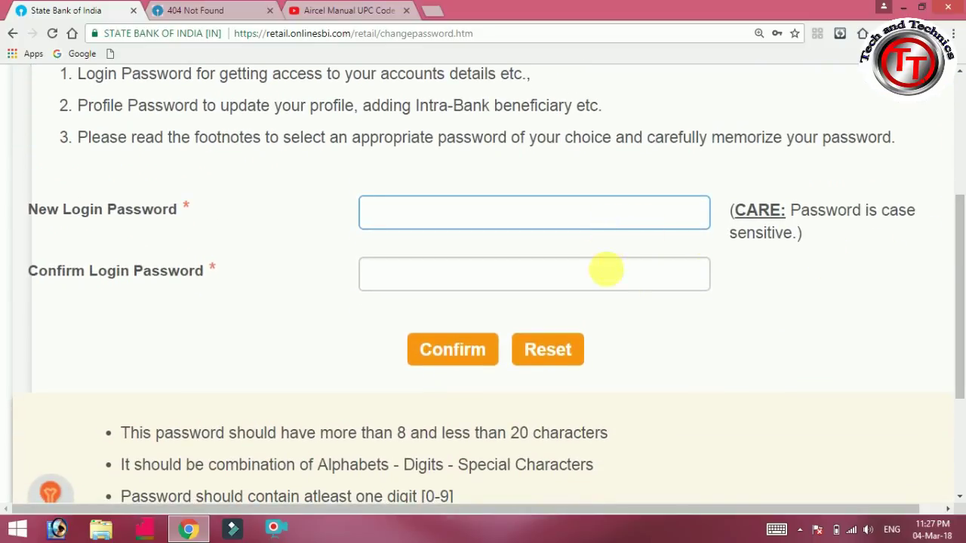
pyautogui.click(633, 213)
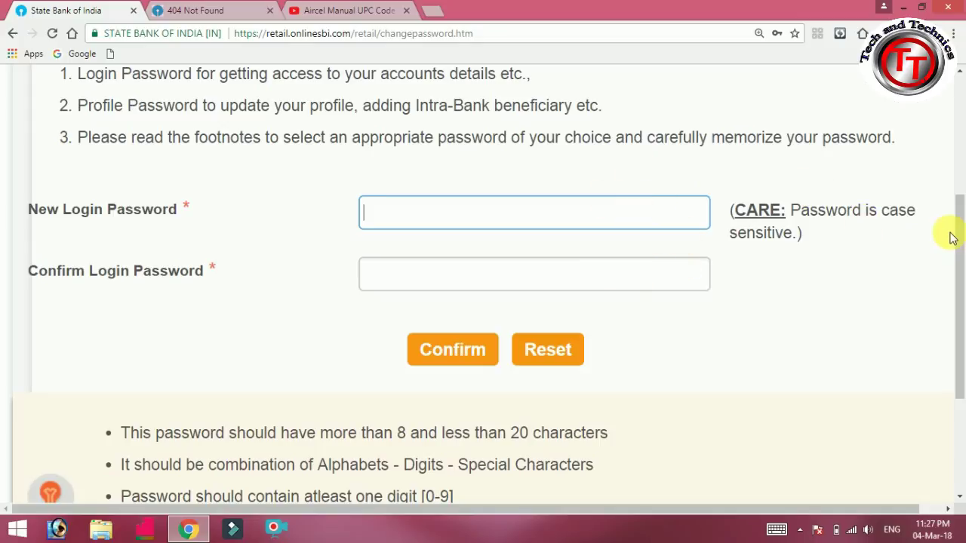
pyautogui.moveTo(952, 233); pyautogui.dragTo(949, 267)
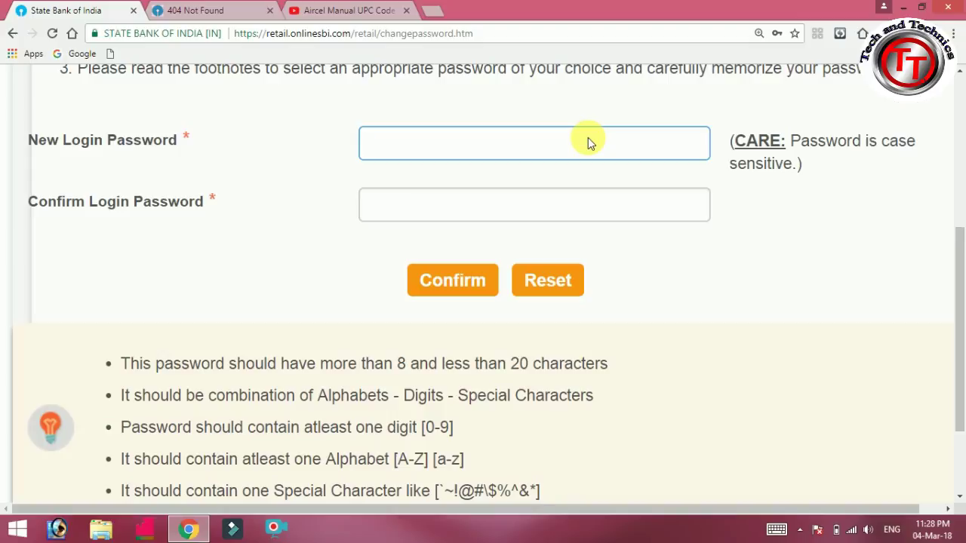
pyautogui.write('•••••••••••')
pyautogui.click(580, 219)
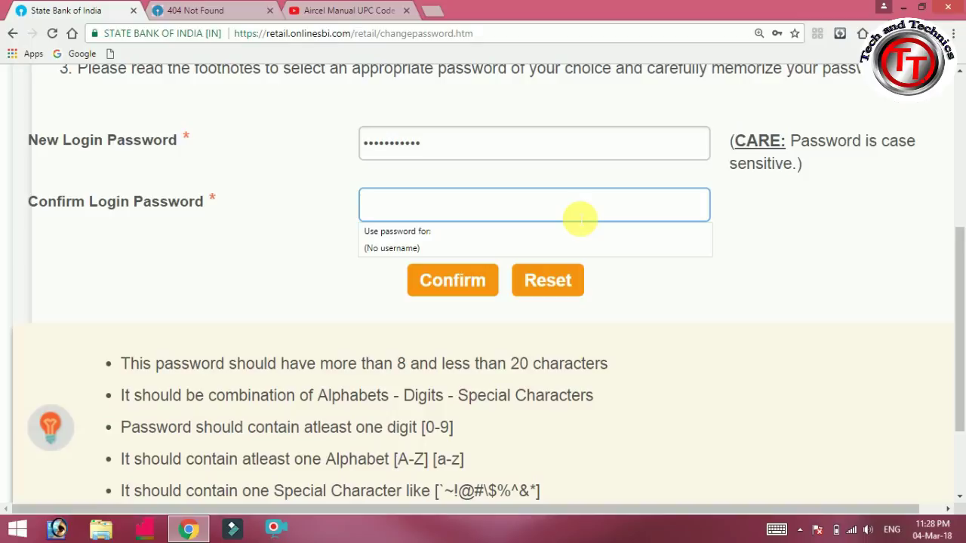
pyautogui.write('••••••')
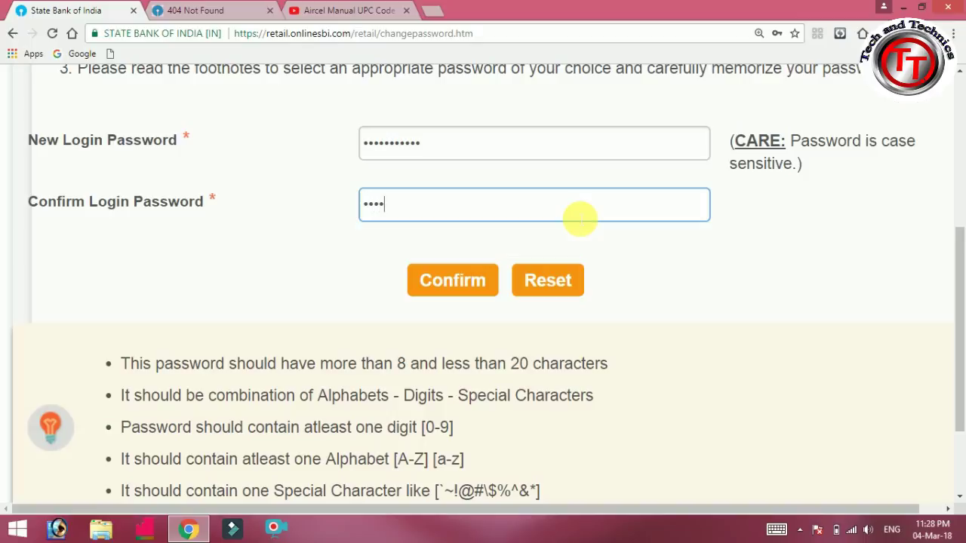
pyautogui.write('•••••')
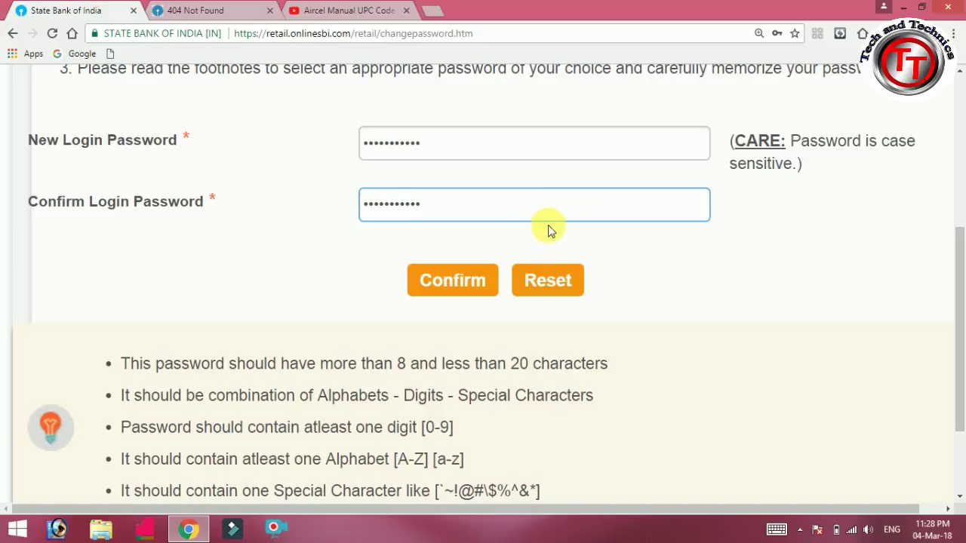
pyautogui.click(456, 289)
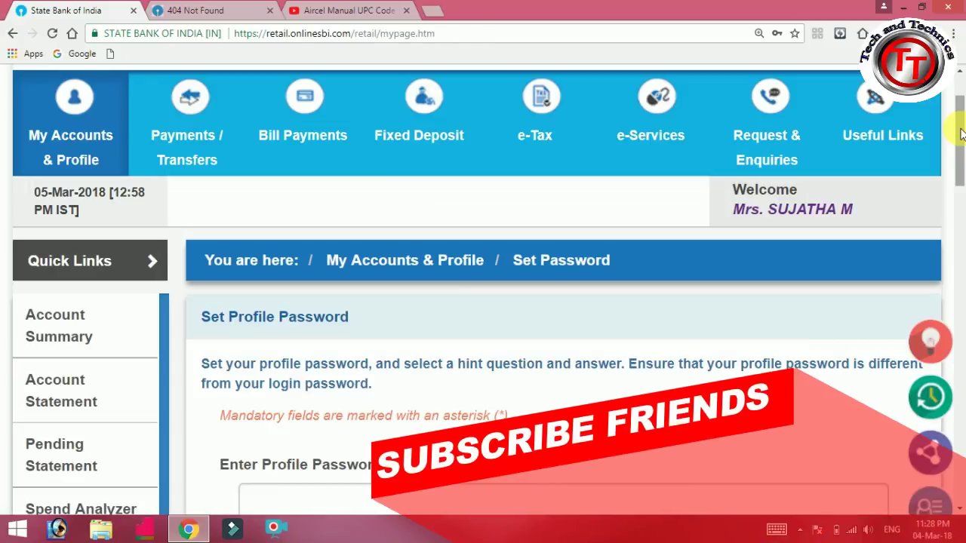
# Type the profile password and repeat it in the Confirm Profile Password field
pyautogui.hotkey('ctrl', '-')
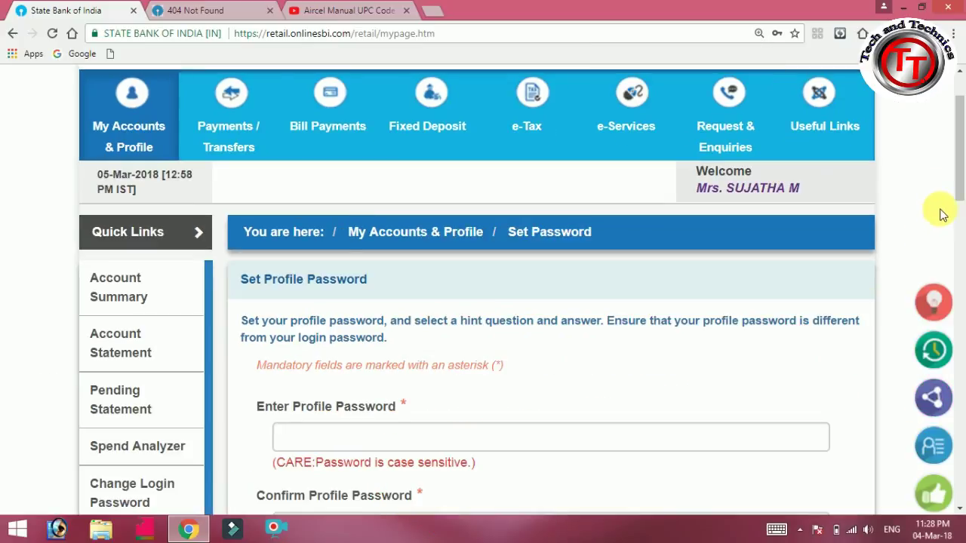
pyautogui.moveTo(957, 207); pyautogui.dragTo(955, 249)
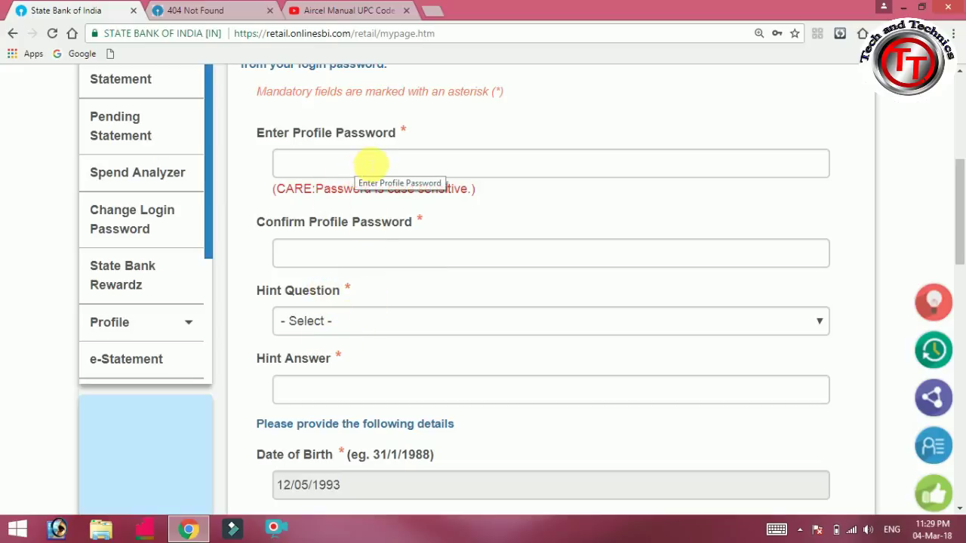
pyautogui.click(370, 162)
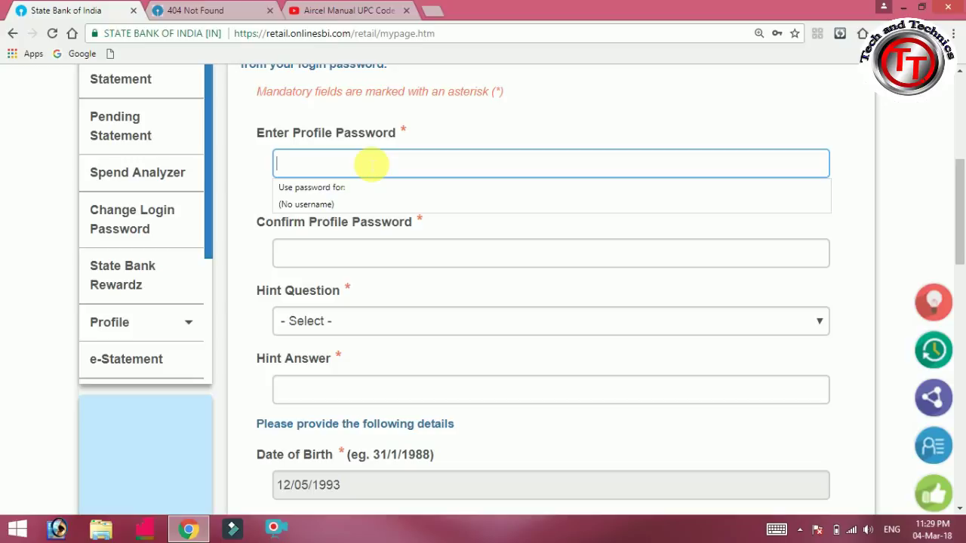
pyautogui.write('••')
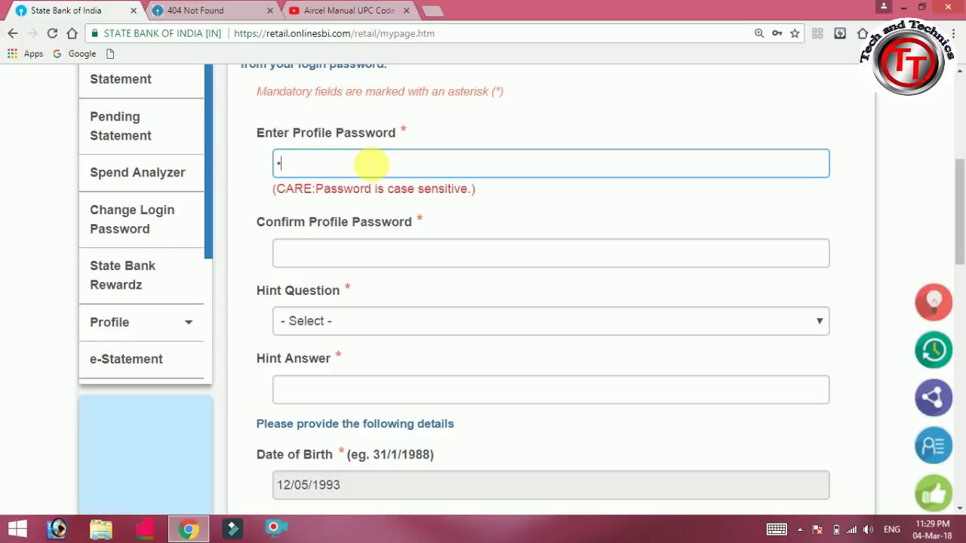
pyautogui.write('•••••••••')
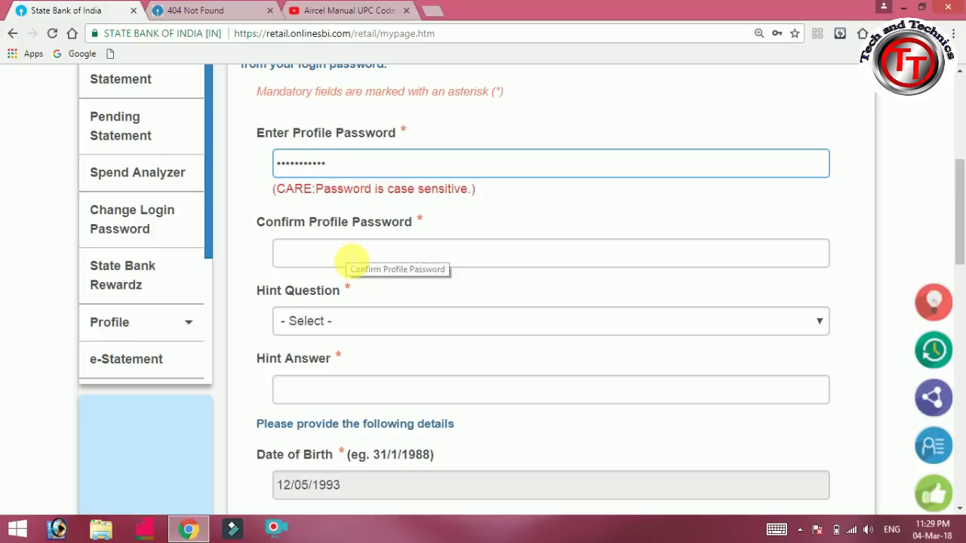
pyautogui.click(352, 258)
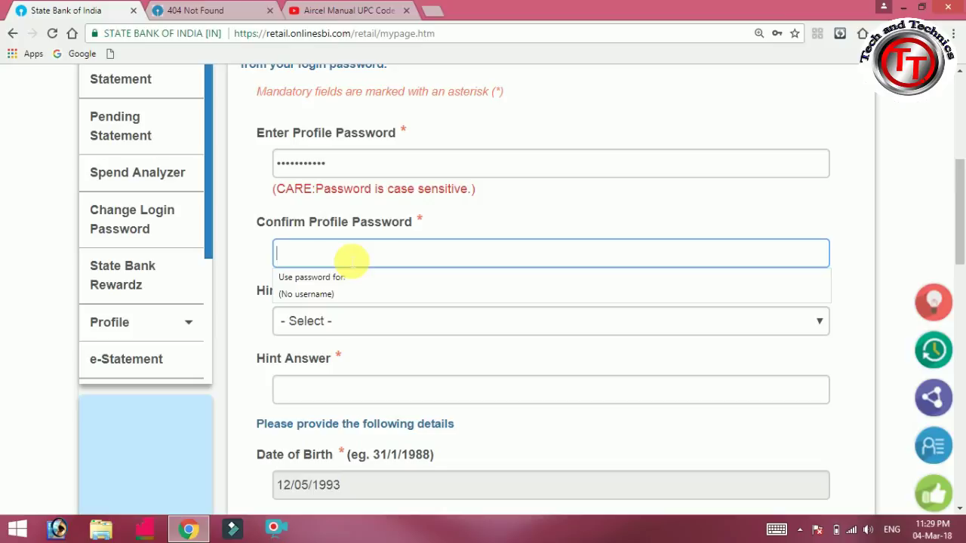
pyautogui.write('•')
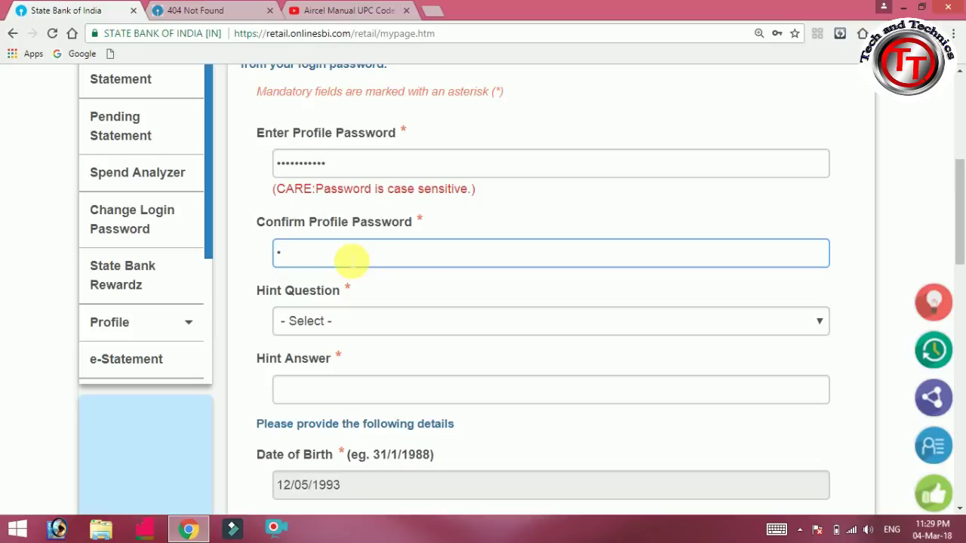
pyautogui.write('••••••••••')
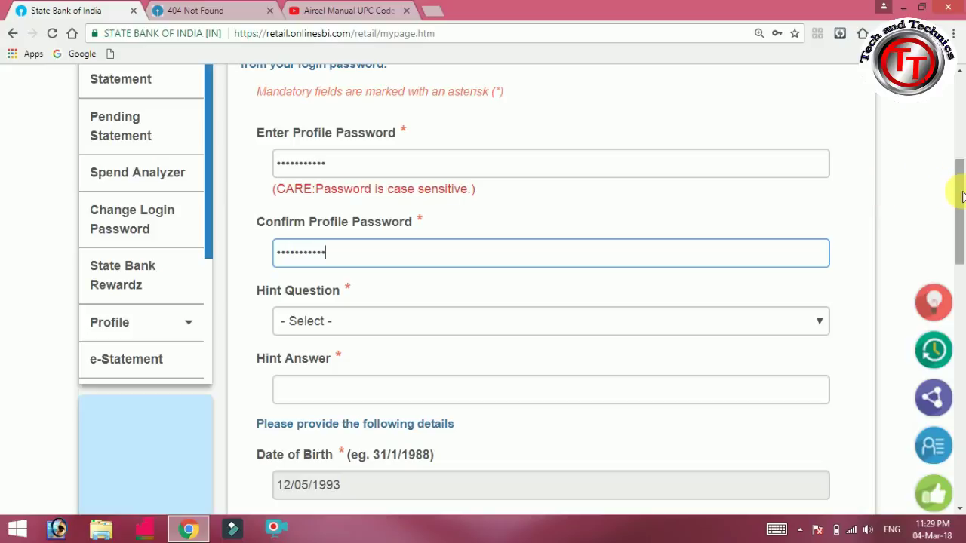
pyautogui.moveTo(957, 193); pyautogui.dragTo(962, 237)
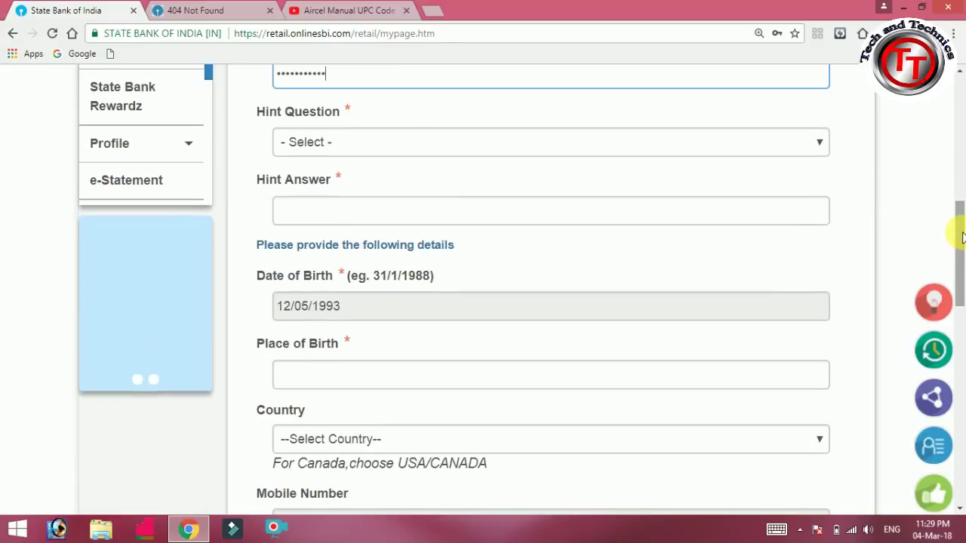
# Choose 'What is your favourite food?' as the hint question and type the hint answer
pyautogui.hotkey('ctrl', '+')
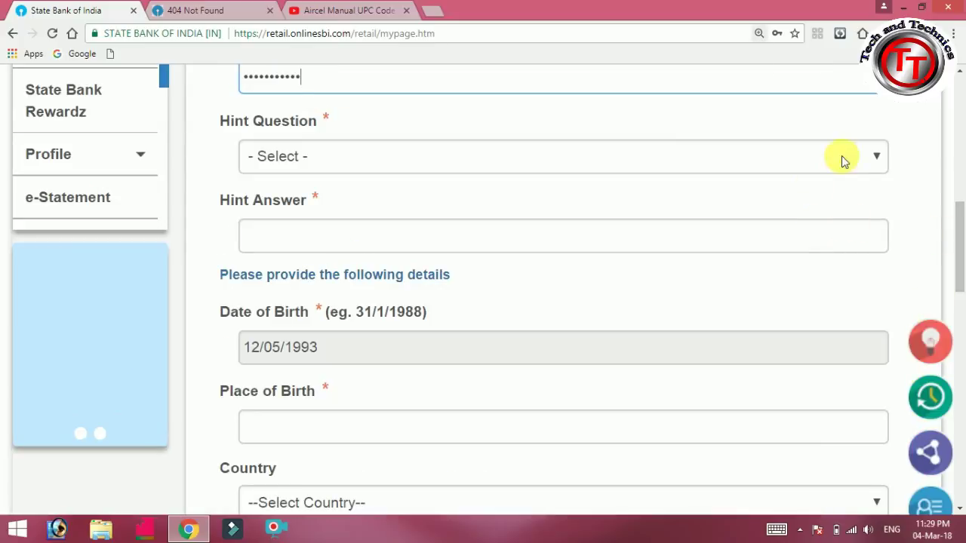
pyautogui.click(866, 166)
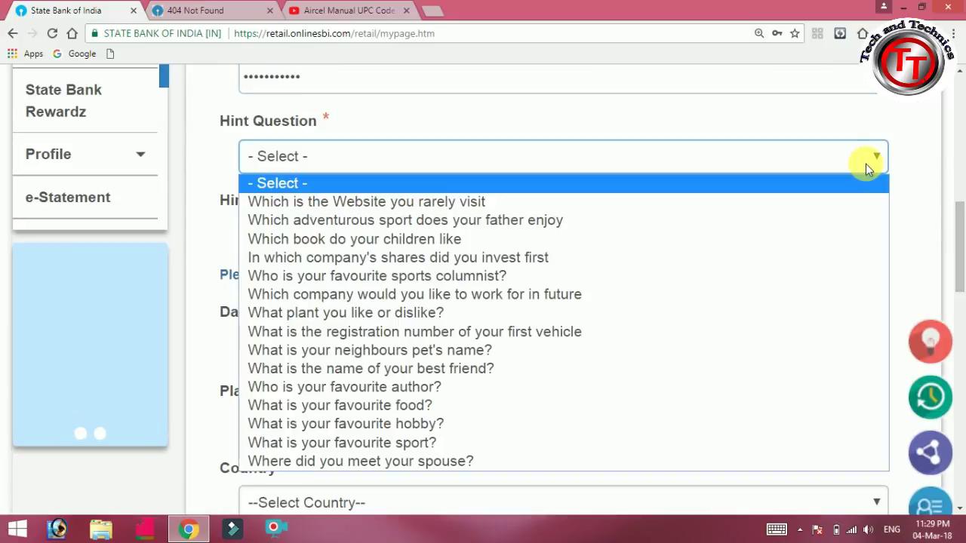
pyautogui.click(425, 407)
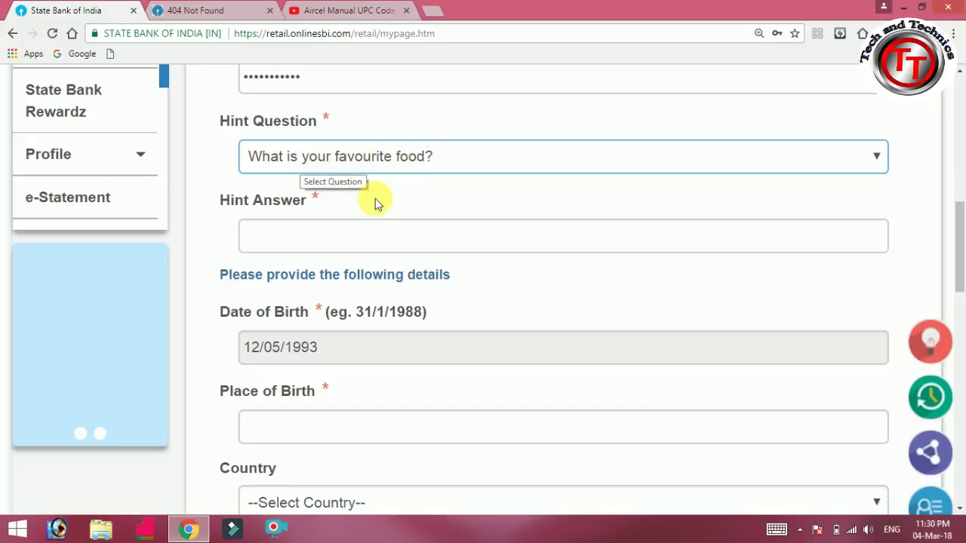
pyautogui.click(334, 242)
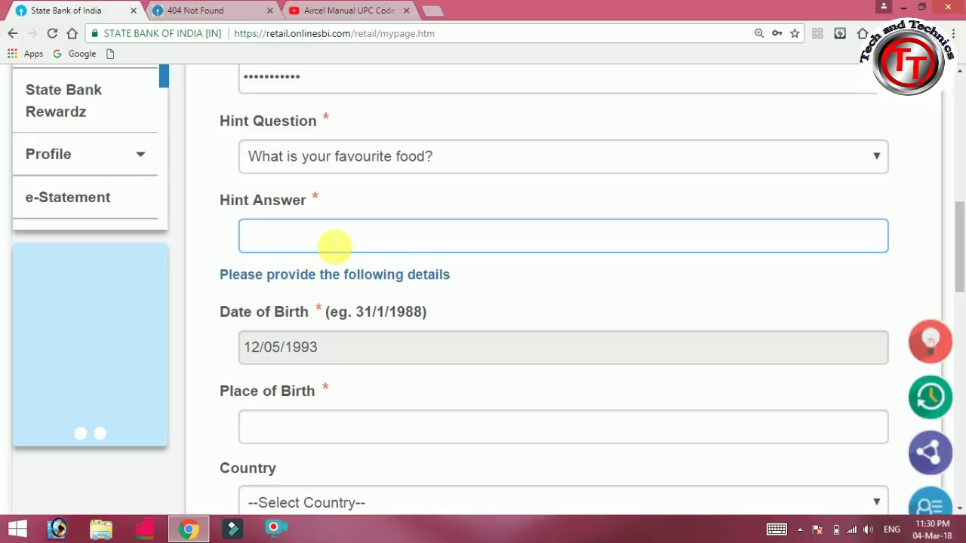
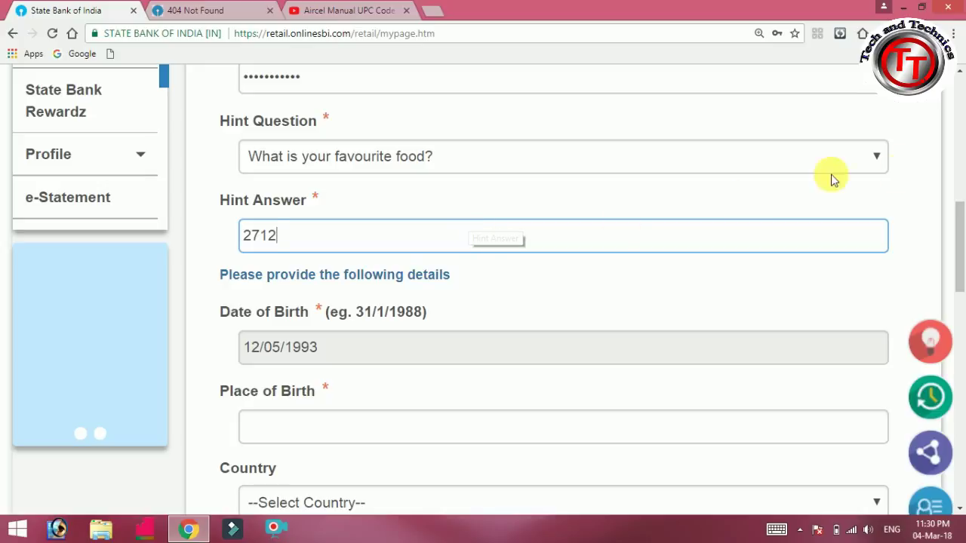
pyautogui.moveTo(962, 217); pyautogui.dragTo(963, 251)
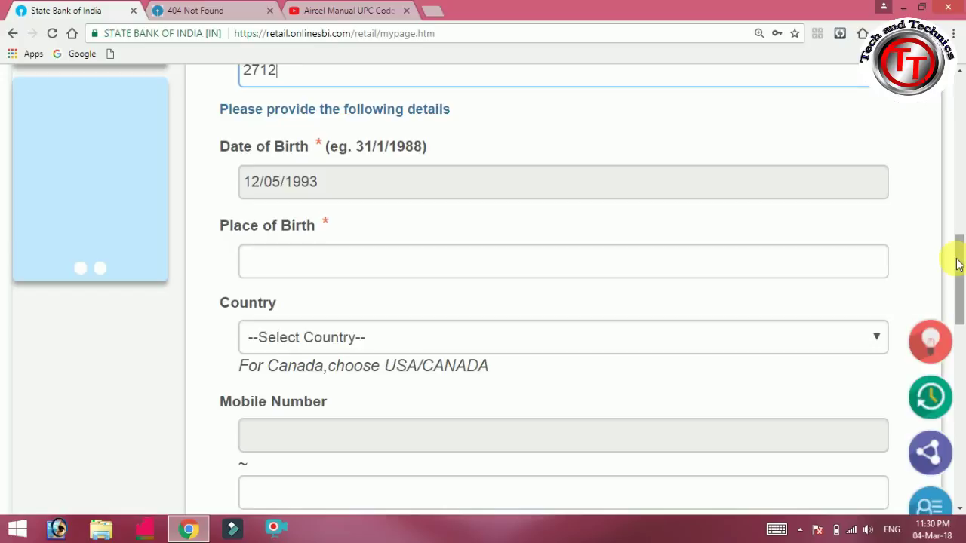
# Fill in place of birth and the mobile number, then submit the profile password form
pyautogui.scroll(-1, 958, 266)
pyautogui.click(764, 202)
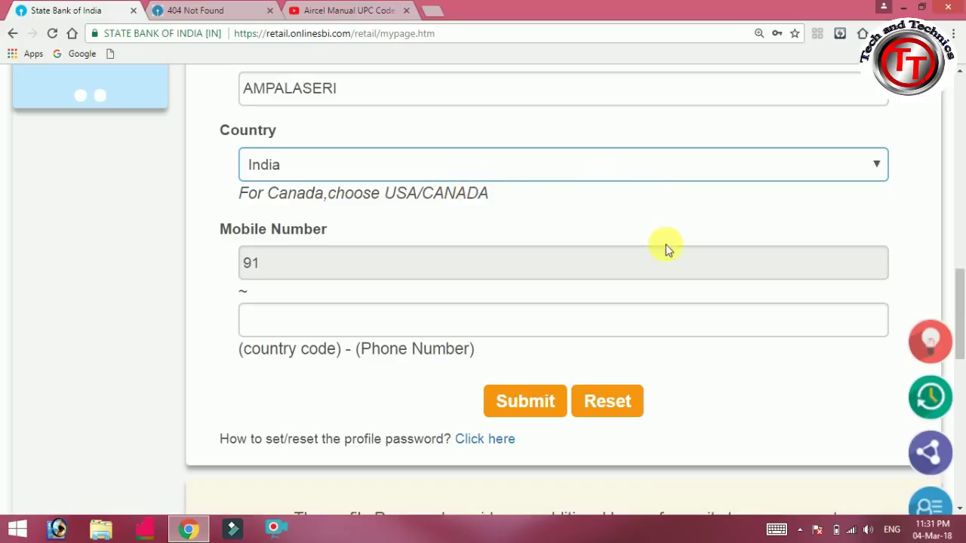
pyautogui.click(434, 327)
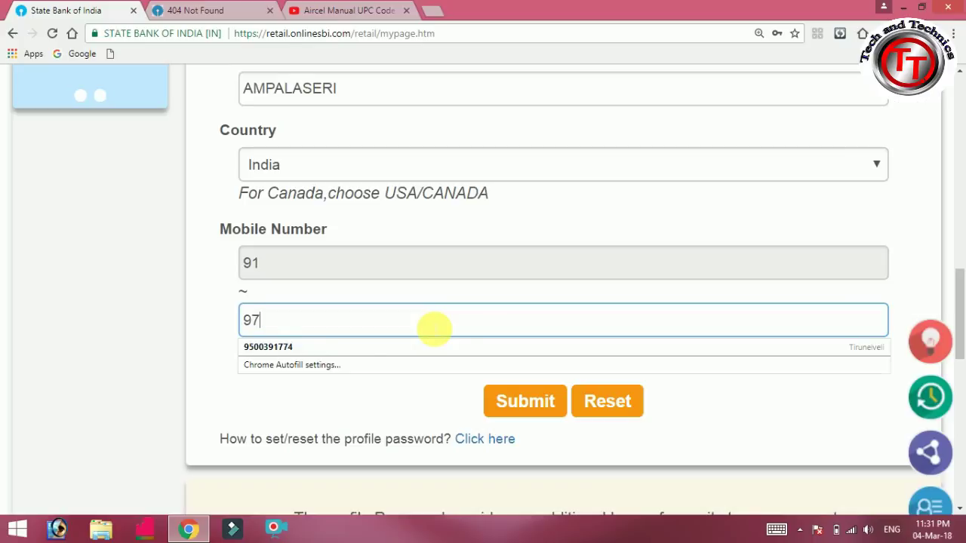
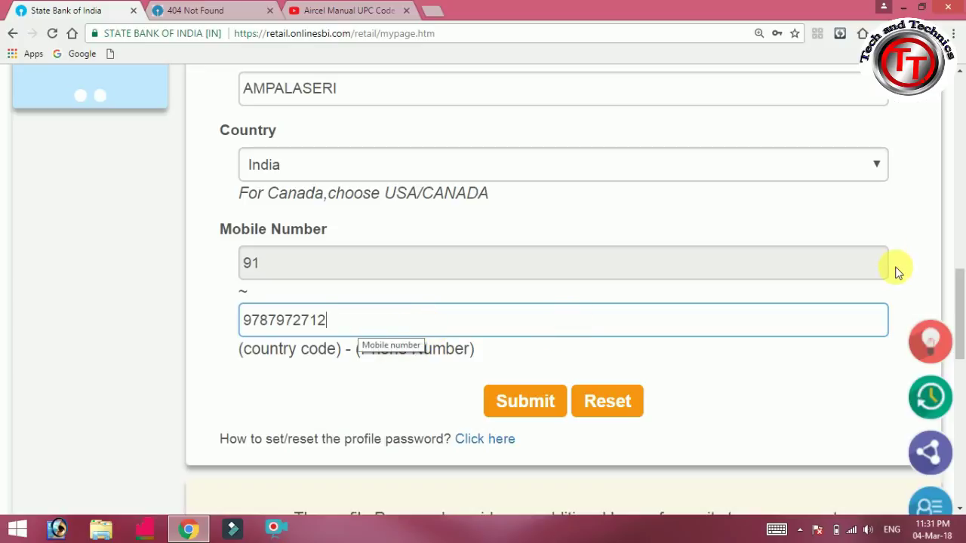
pyautogui.moveTo(962, 289); pyautogui.dragTo(962, 319)
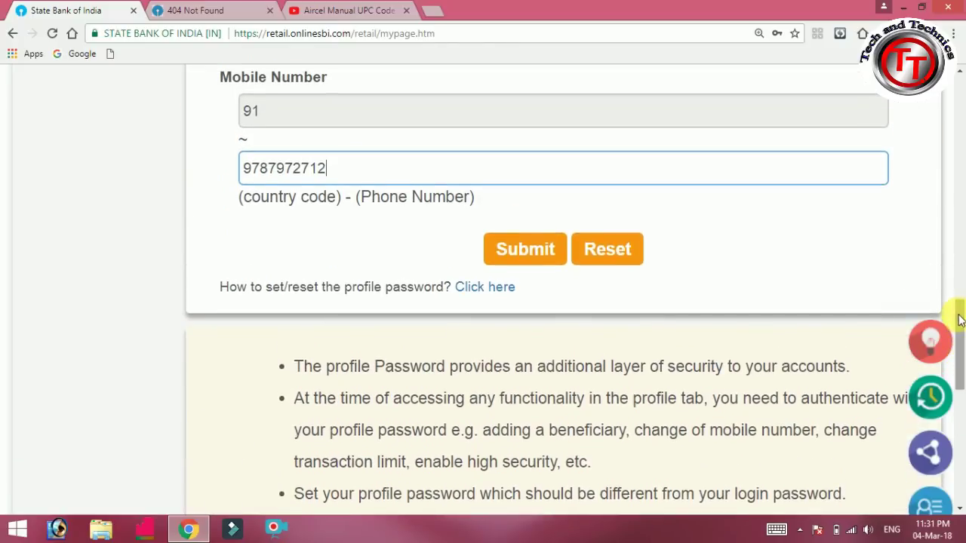
pyautogui.click(526, 255)
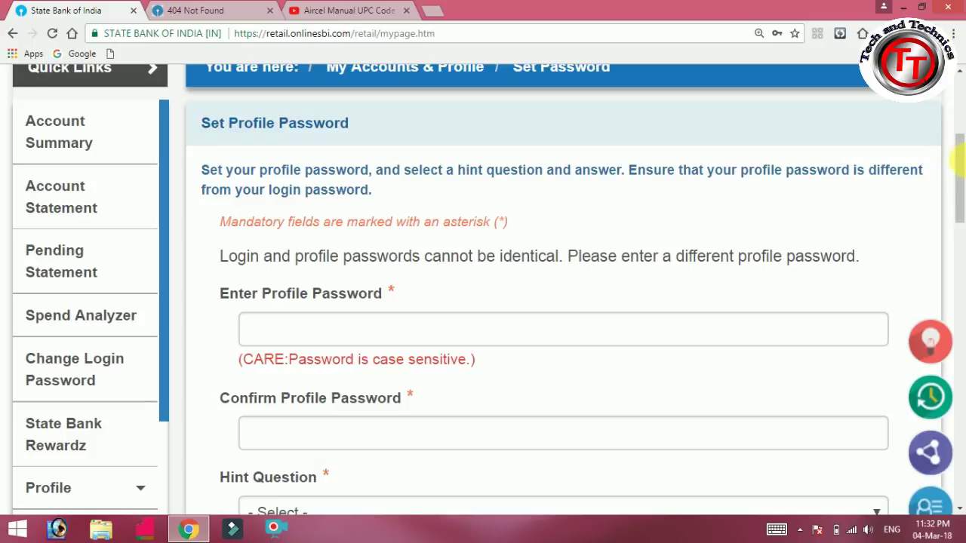
# Enter a new profile password, correcting a mistyped character, and begin typing its confirmation
pyautogui.moveTo(959, 170); pyautogui.dragTo(961, 189)
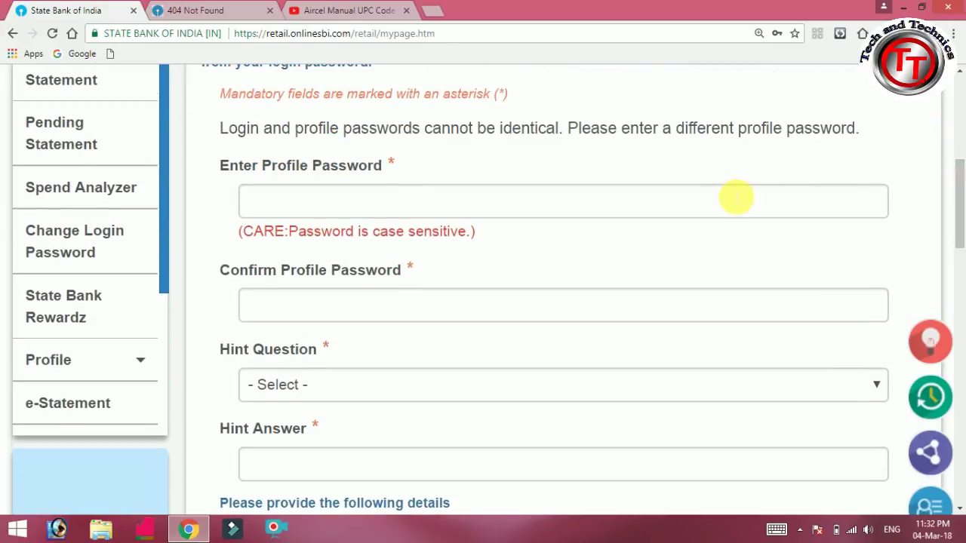
pyautogui.click(735, 199)
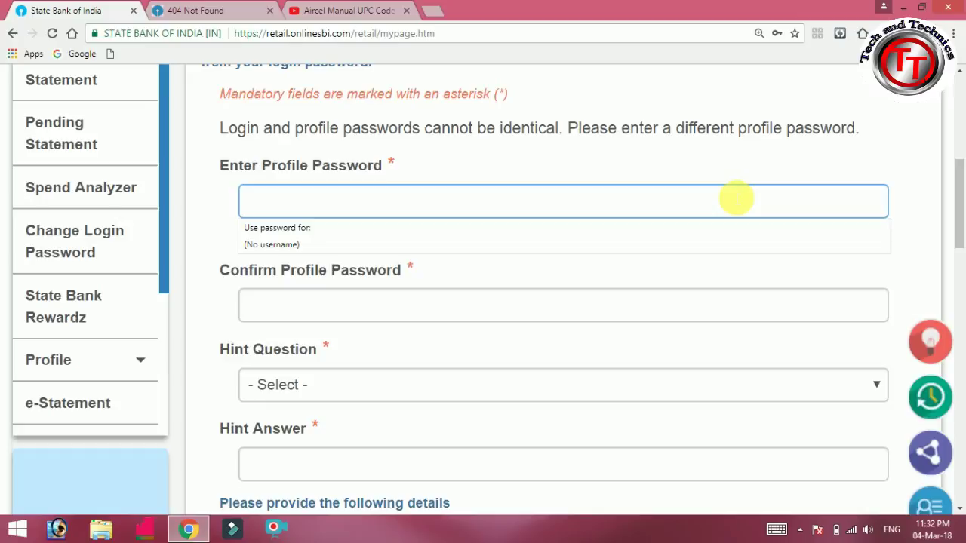
pyautogui.write('a')
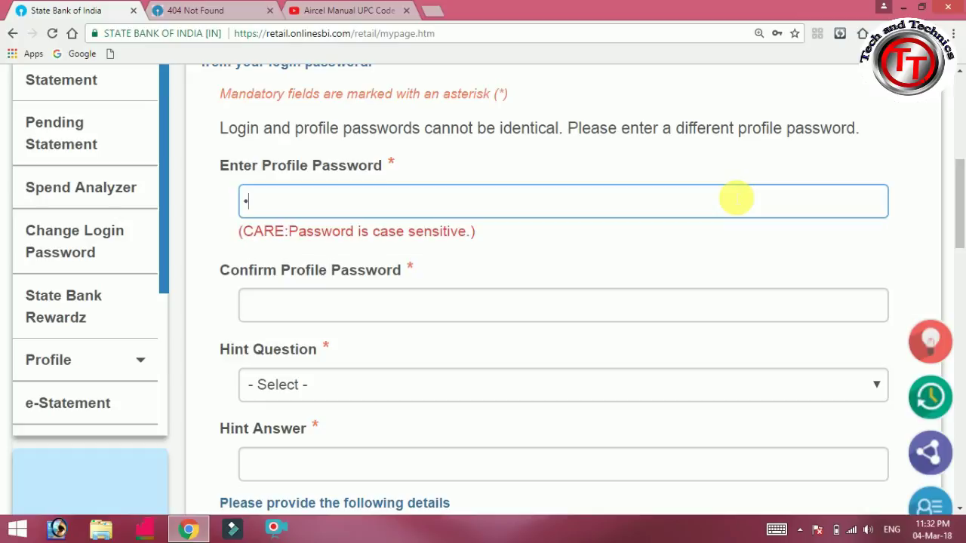
pyautogui.press('BackSpace')
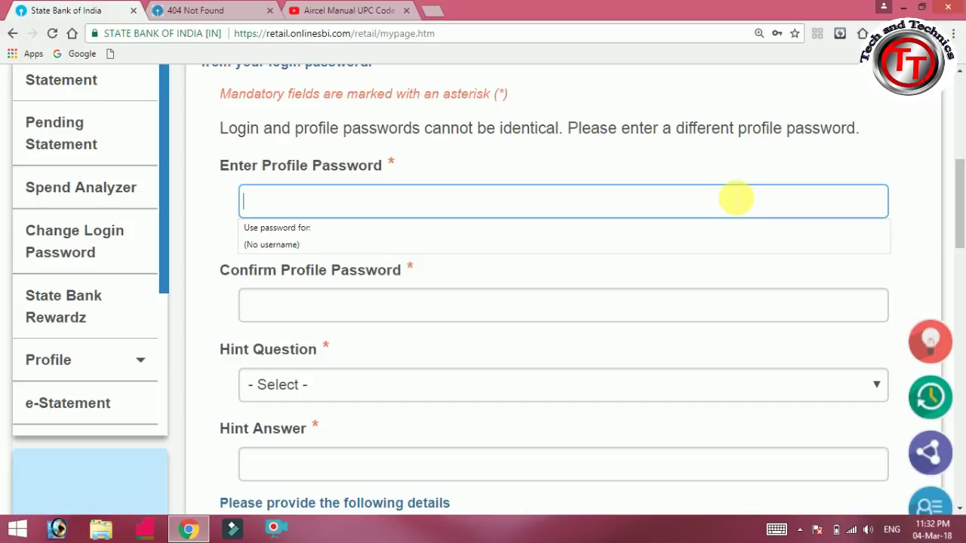
pyautogui.write('•')
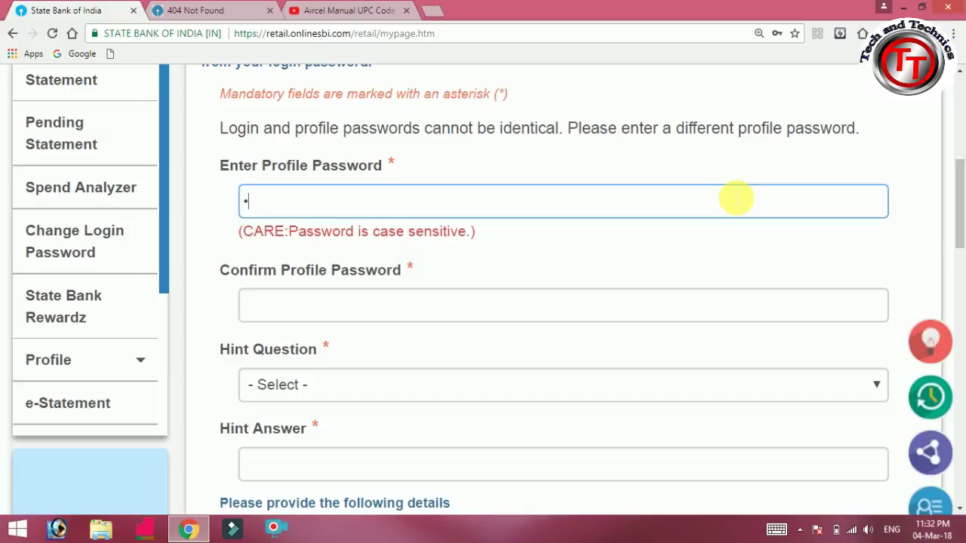
pyautogui.write('••••••••••')
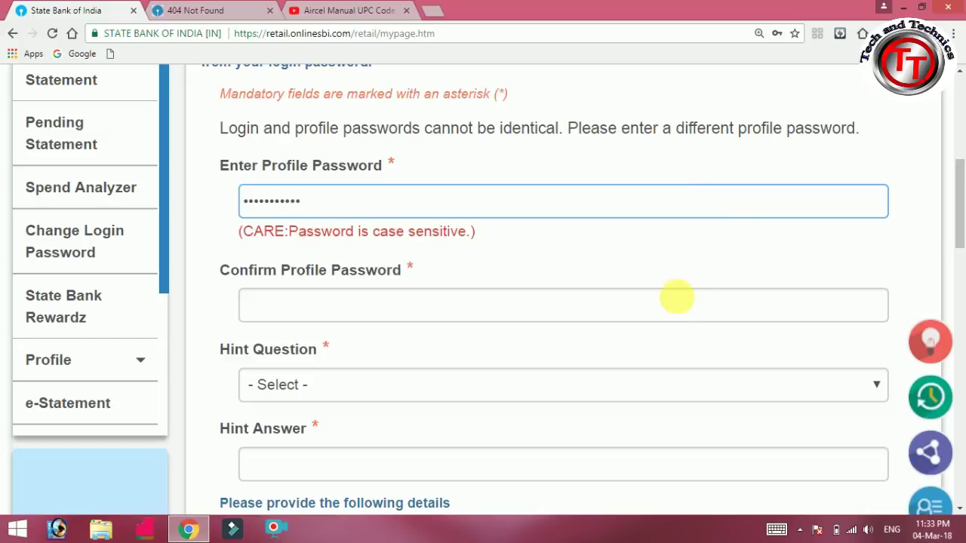
pyautogui.click(677, 316)
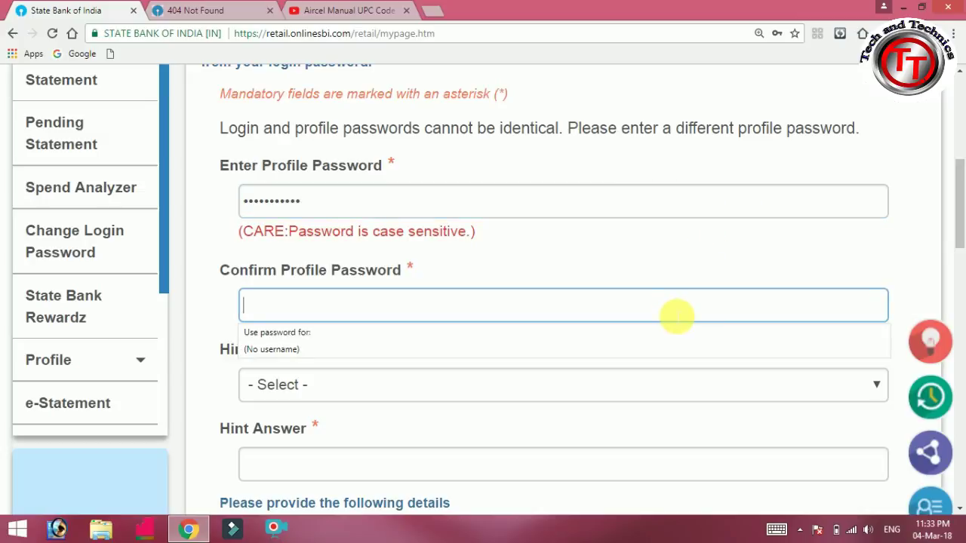
pyautogui.write('•')
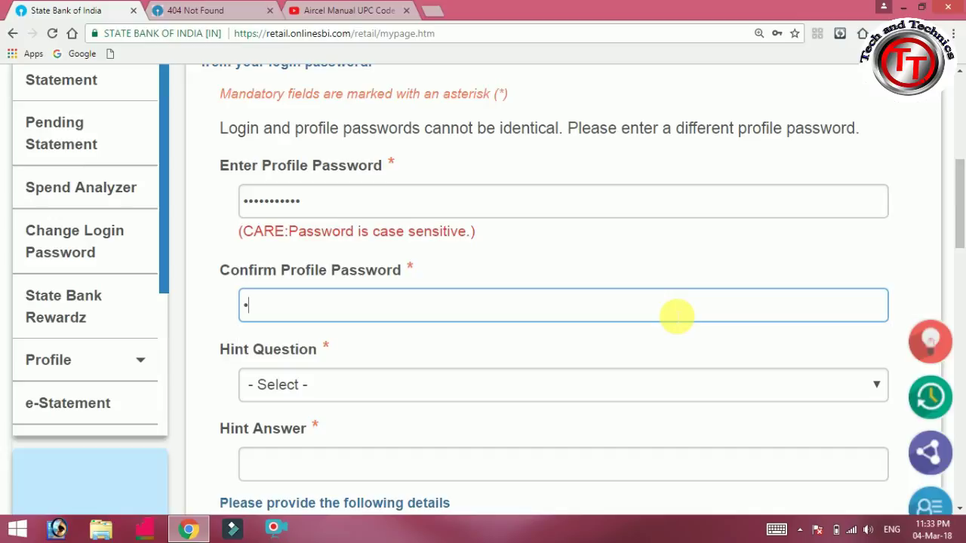
pyautogui.write('••••••••••')
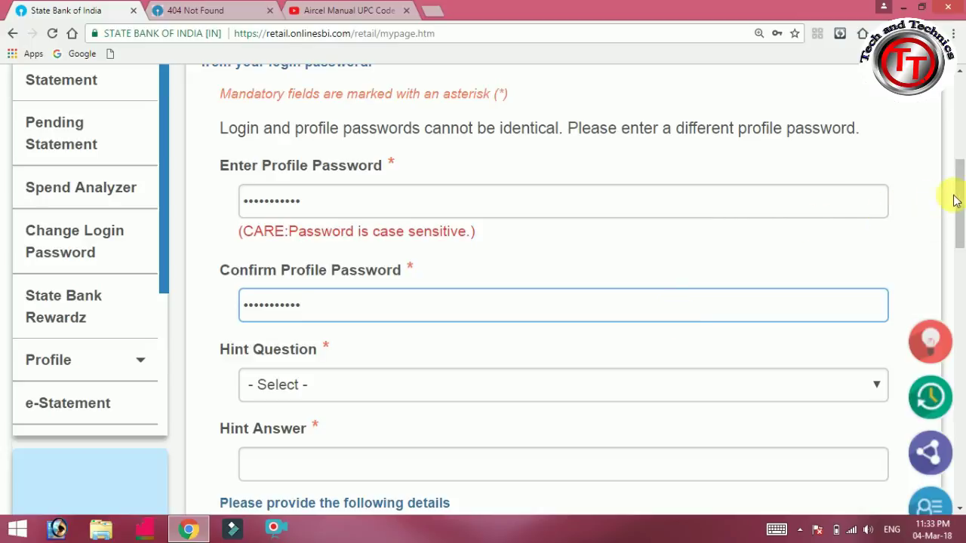
# Choose 'What is your favourite food?' as the hint question, then fill the hint answer and place of birth
pyautogui.moveTo(955, 194); pyautogui.dragTo(964, 247)
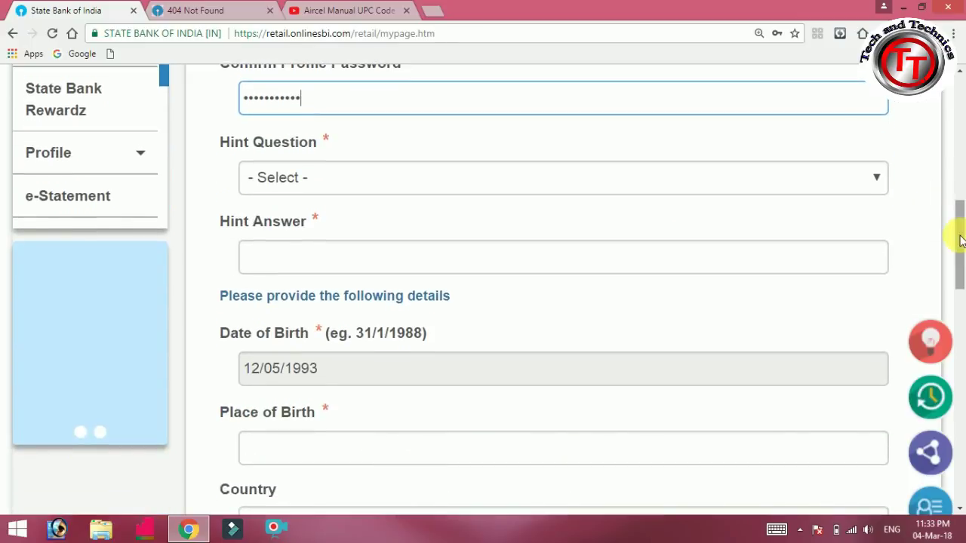
pyautogui.click(878, 178)
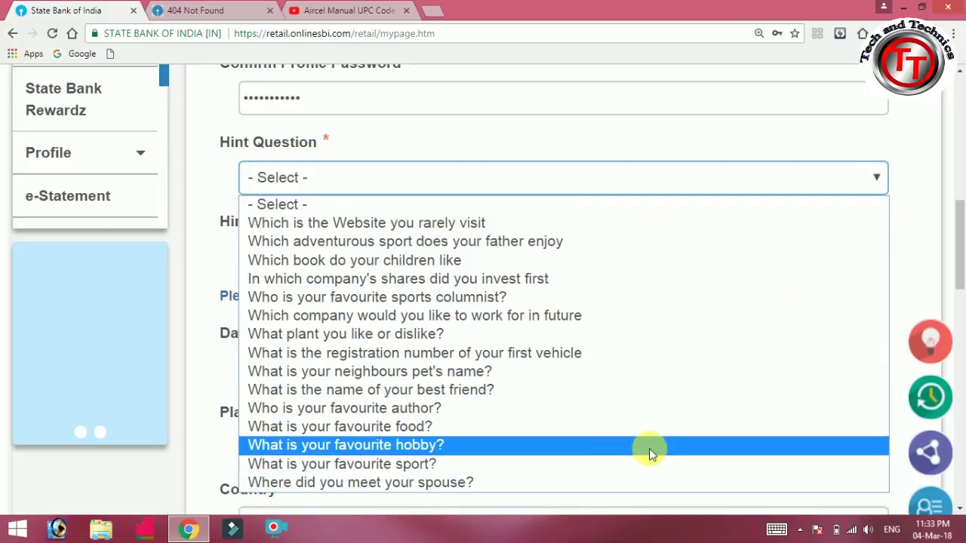
pyautogui.click(649, 427)
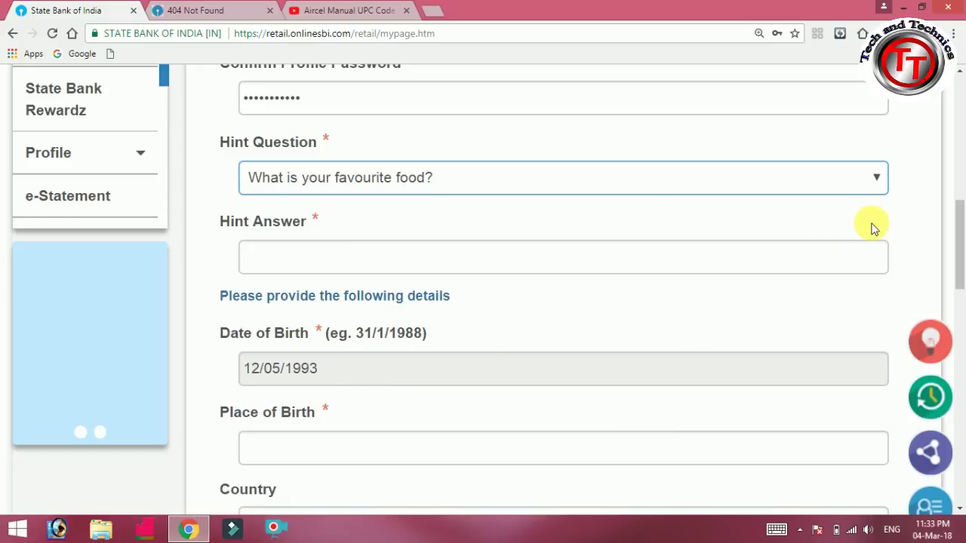
pyautogui.click(826, 259)
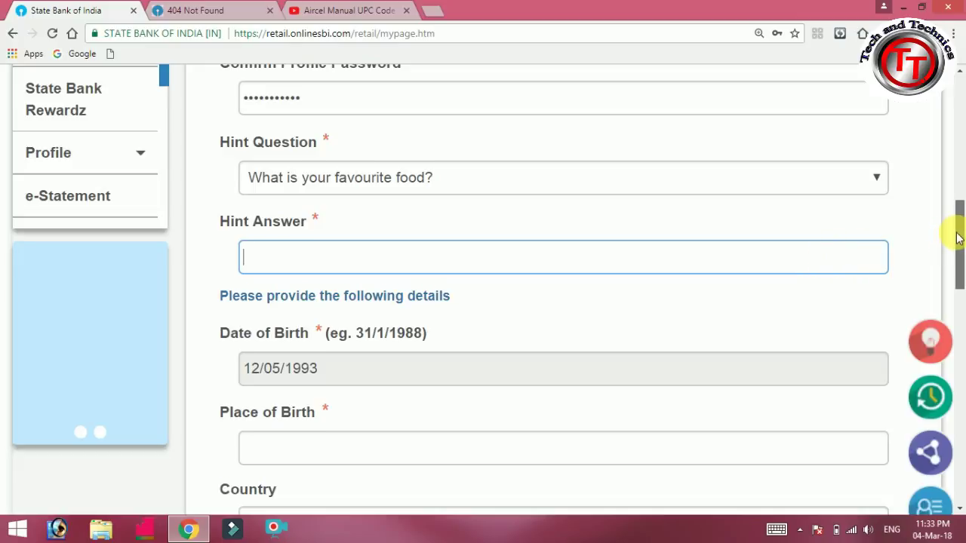
pyautogui.moveTo(955, 240); pyautogui.dragTo(957, 263)
pyautogui.scroll(-2, 956, 261)
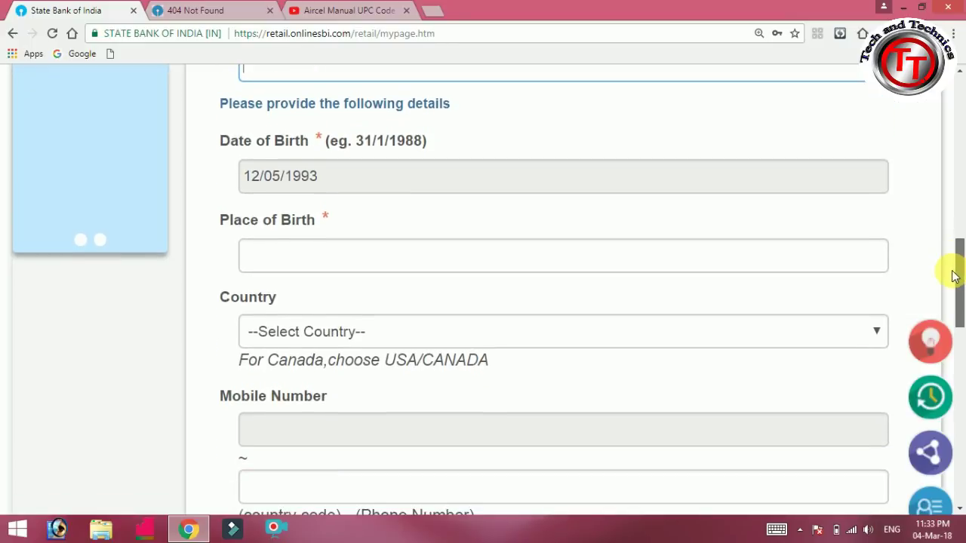
pyautogui.click(803, 253)
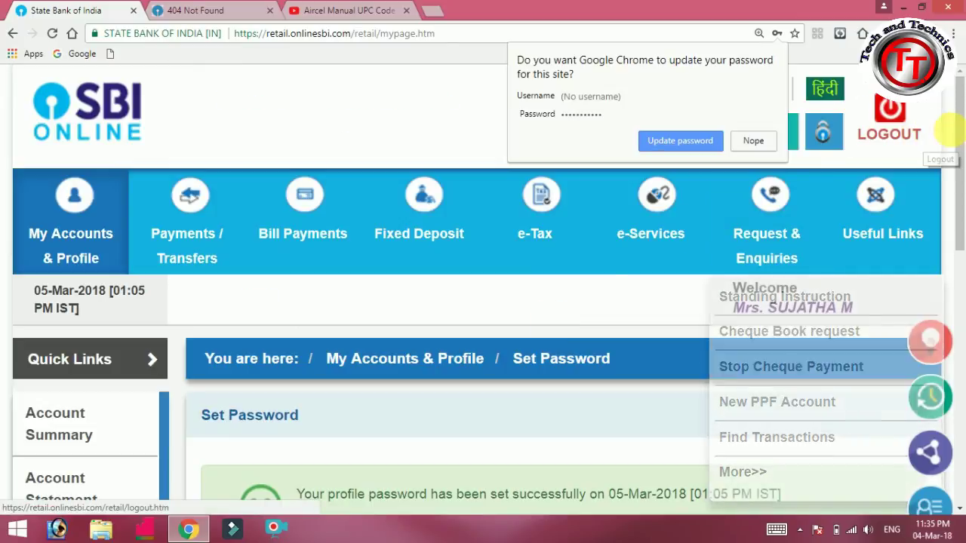
# Choose Proceed to avail transaction rights on the password-set success message
pyautogui.scroll(-1, 960, 143)
pyautogui.moveTo(960, 144); pyautogui.dragTo(959, 264)
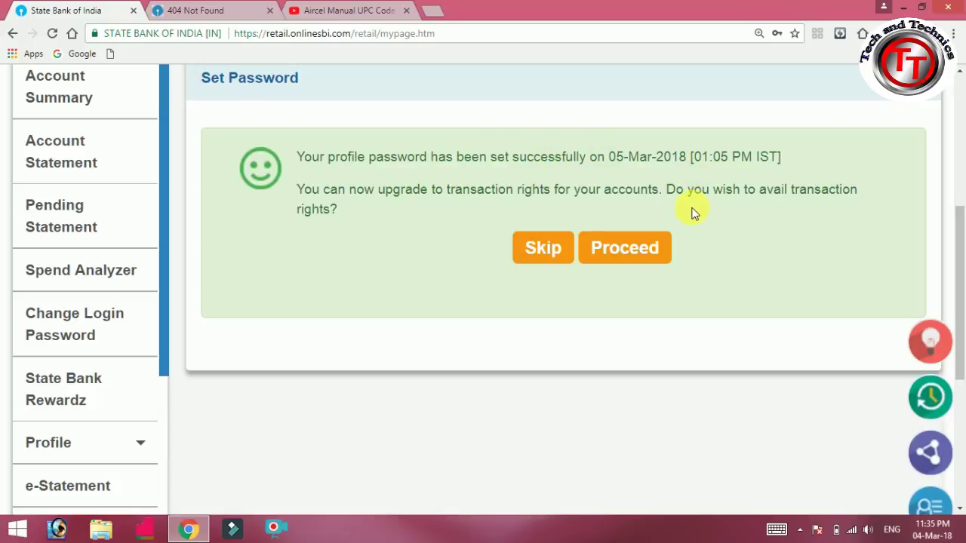
pyautogui.click(630, 249)
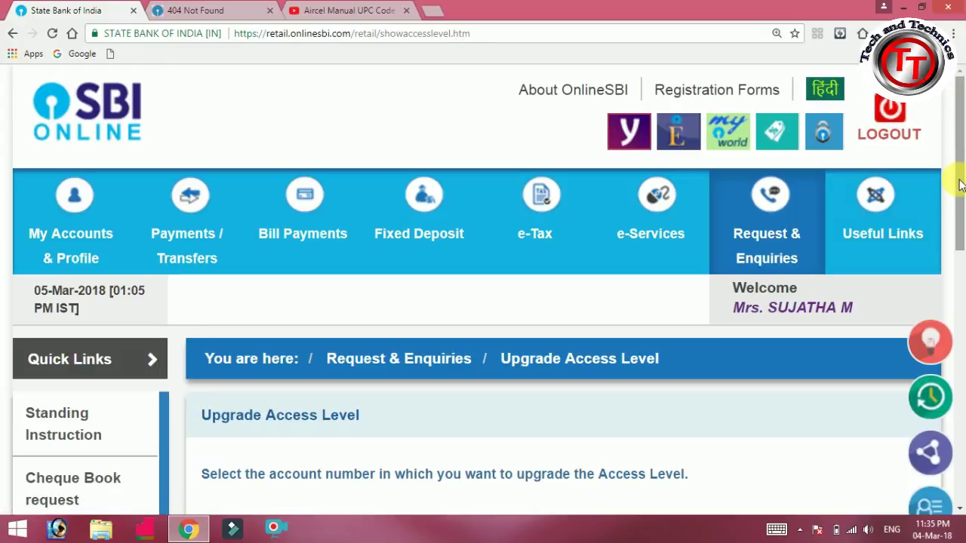
# Select the view-only account, set Upgrade Access Level to Full Transaction Rights, and submit
pyautogui.moveTo(960, 185); pyautogui.dragTo(961, 331)
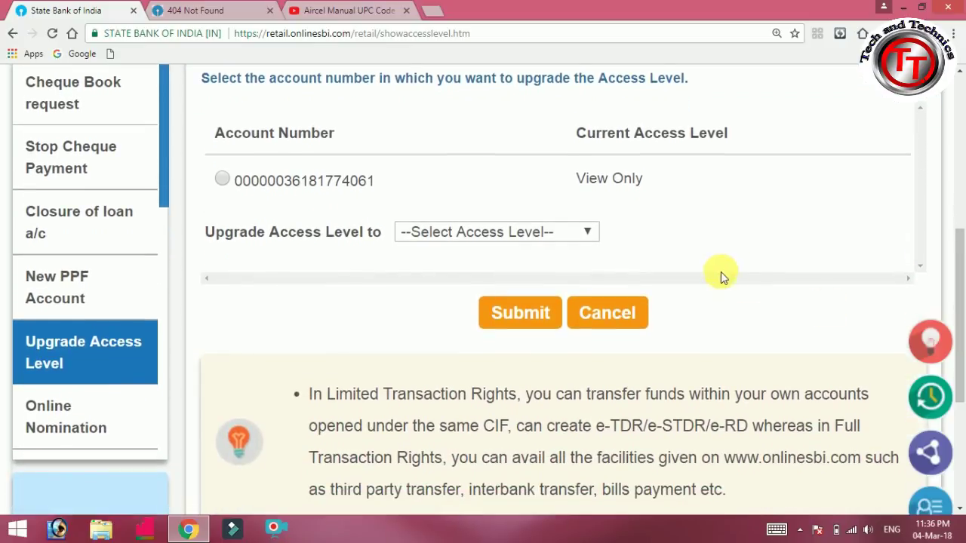
pyautogui.click(589, 234)
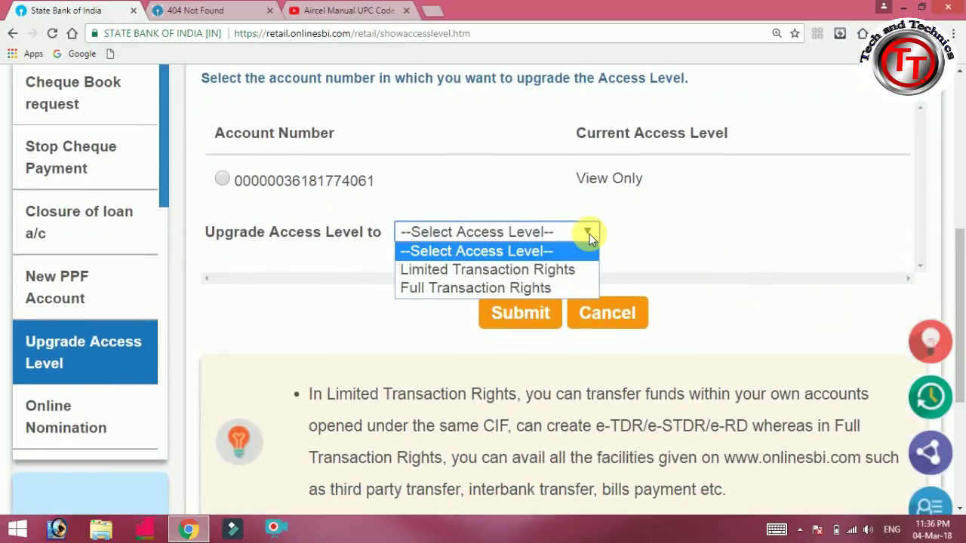
pyautogui.click(566, 288)
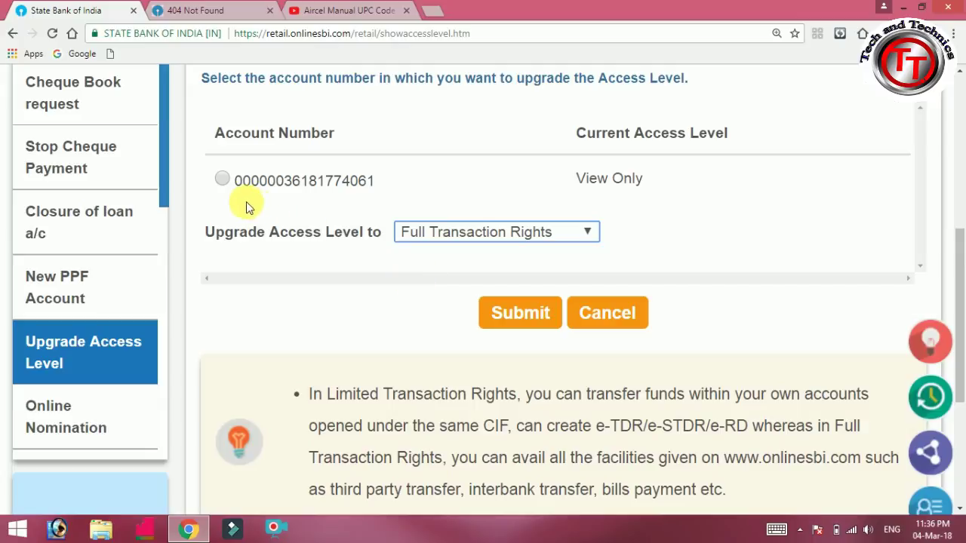
pyautogui.click(223, 184)
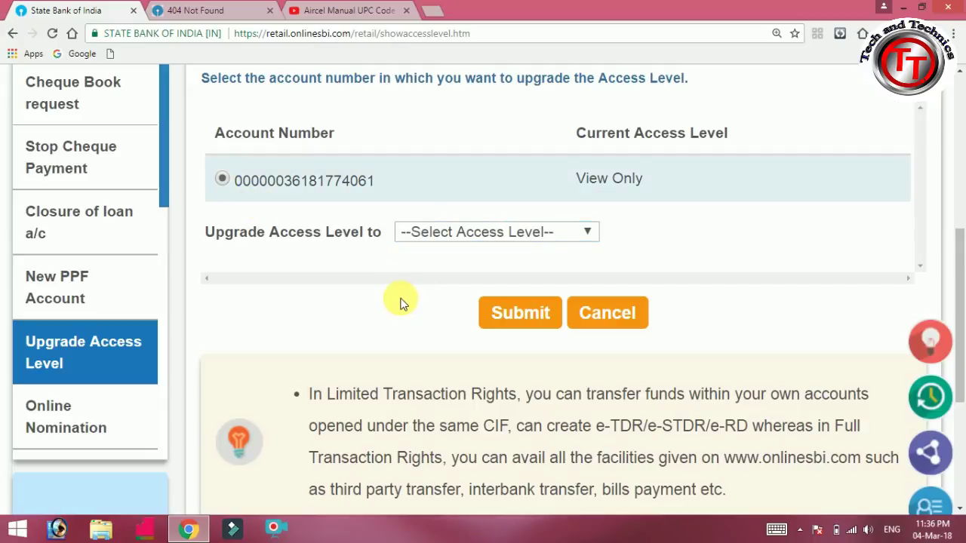
pyautogui.click(481, 234)
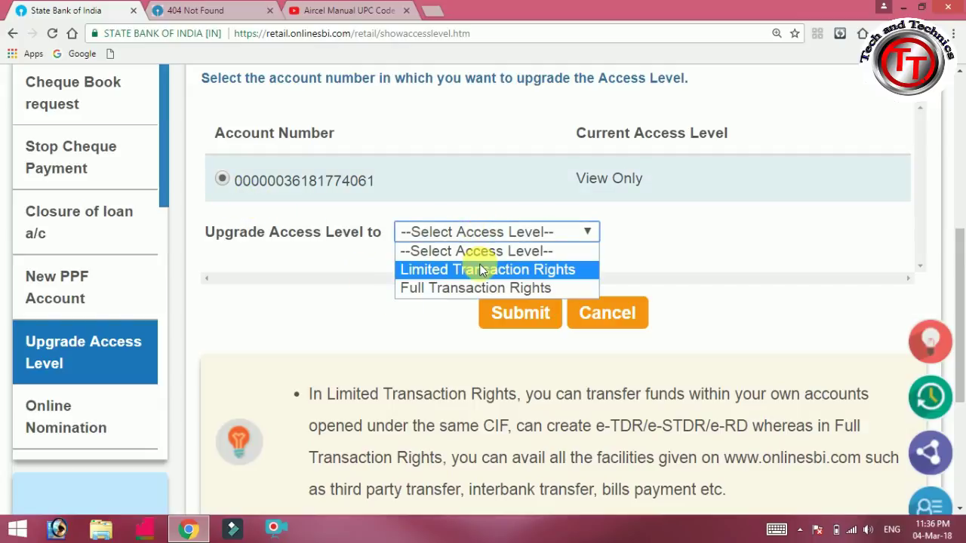
pyautogui.click(481, 289)
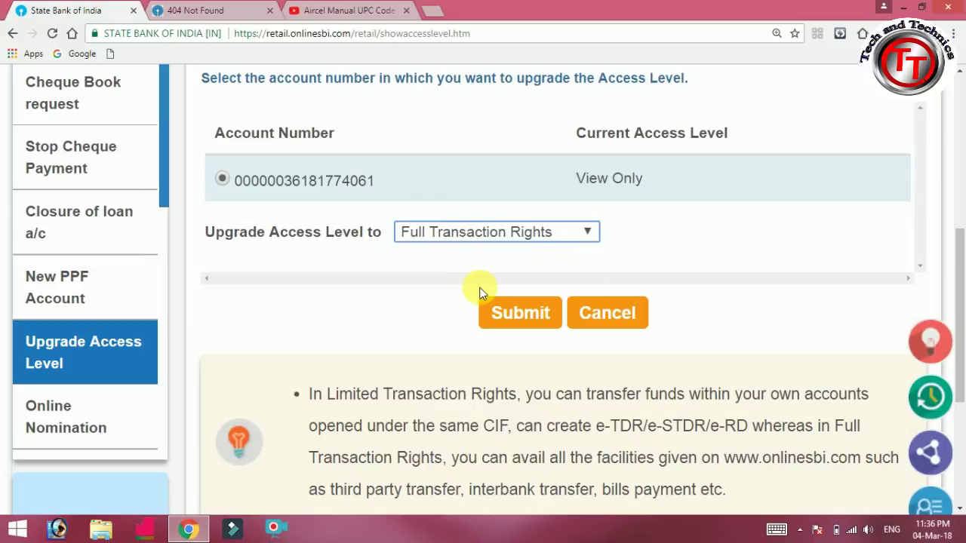
pyautogui.click(519, 314)
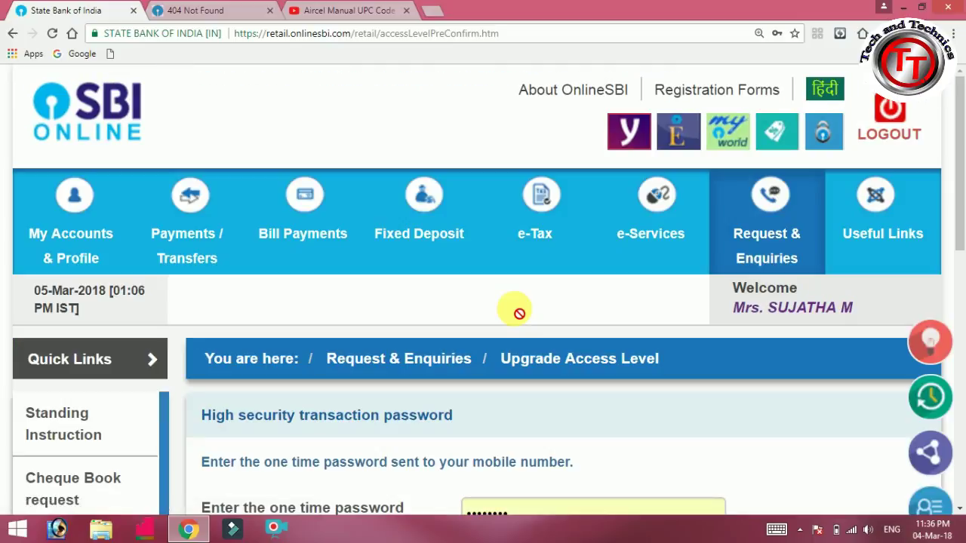
# Enter the SMS one-time password and confirm the Full Transaction Rights upgrade
pyautogui.moveTo(958, 191); pyautogui.dragTo(962, 324)
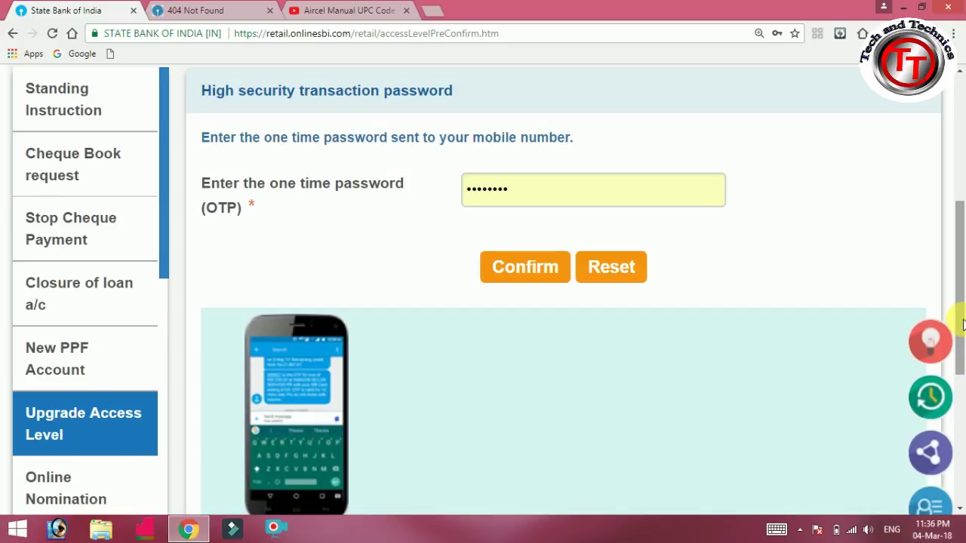
pyautogui.scroll(-1, 959, 325)
pyautogui.moveTo(960, 324); pyautogui.dragTo(960, 332)
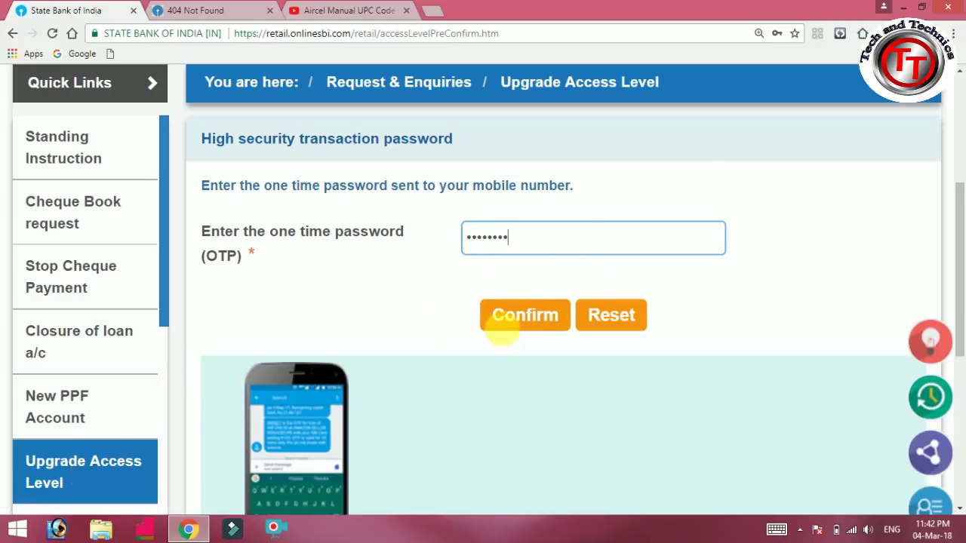
pyautogui.click(516, 315)
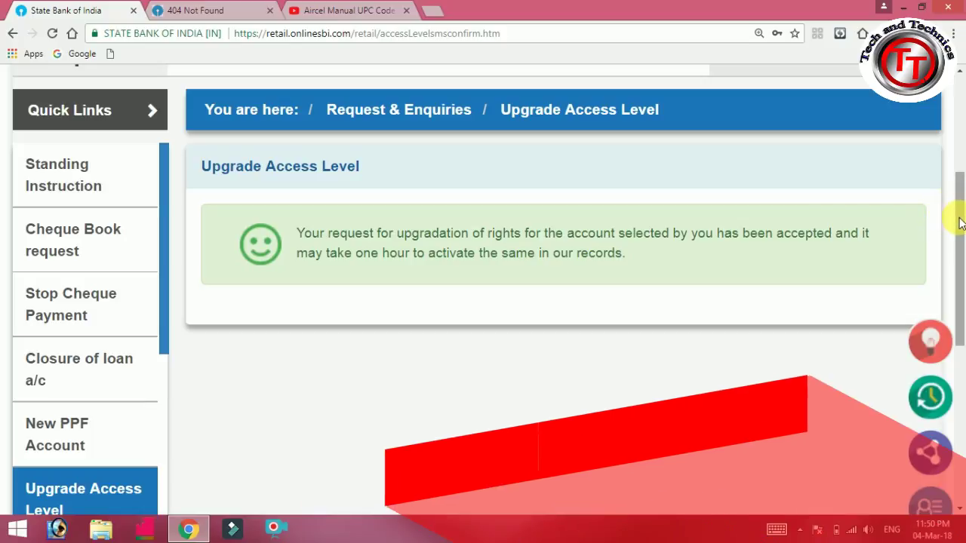
# Scroll up the upgrade confirmation page to reach the Account Summary
pyautogui.scroll(1, 960, 218)
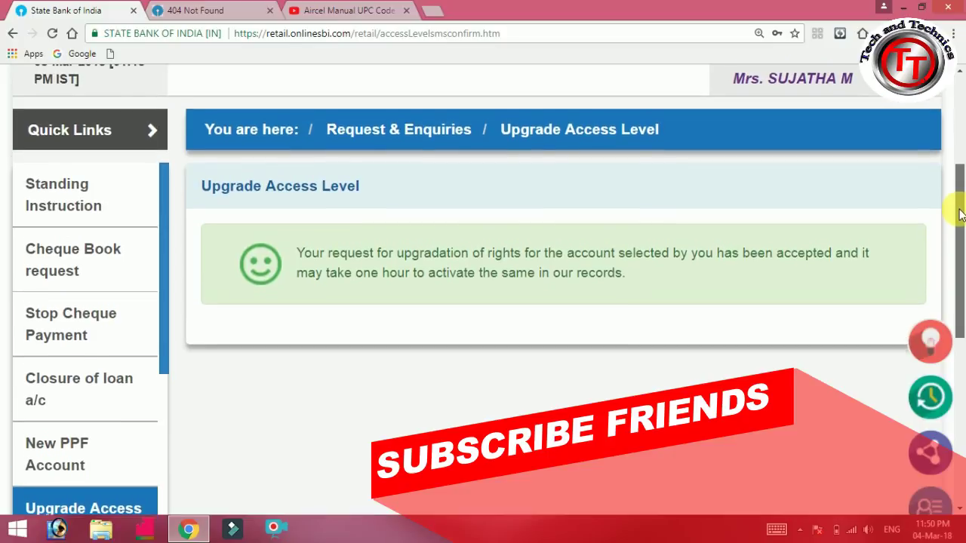
pyautogui.moveTo(959, 218); pyautogui.dragTo(960, 222)
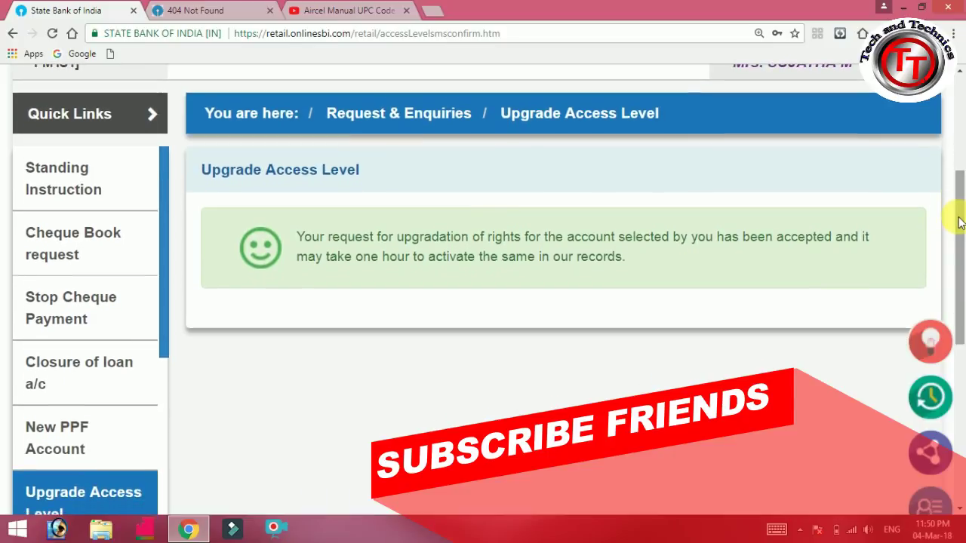
pyautogui.moveTo(960, 222); pyautogui.dragTo(960, 231)
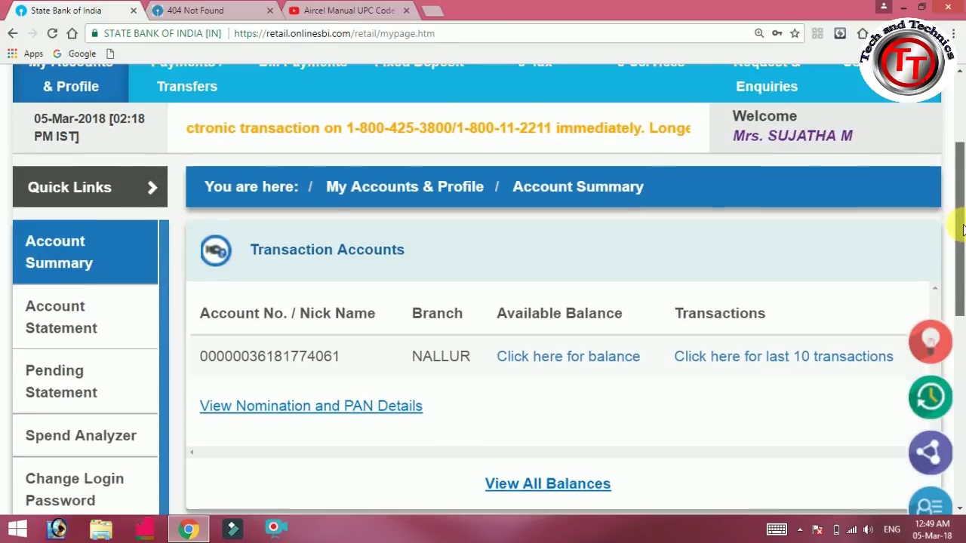
# Scroll through the Account Summary page, then minimize Chrome to show the desktop
pyautogui.scroll(-1, 960, 272)
pyautogui.scroll(-1, 963, 236)
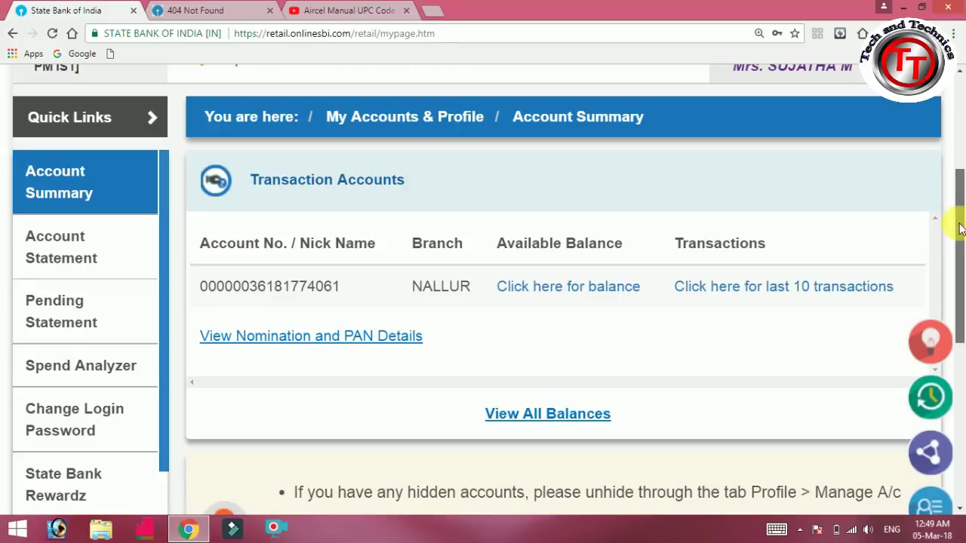
pyautogui.scroll(1, 960, 224)
pyautogui.moveTo(960, 223); pyautogui.dragTo(961, 241)
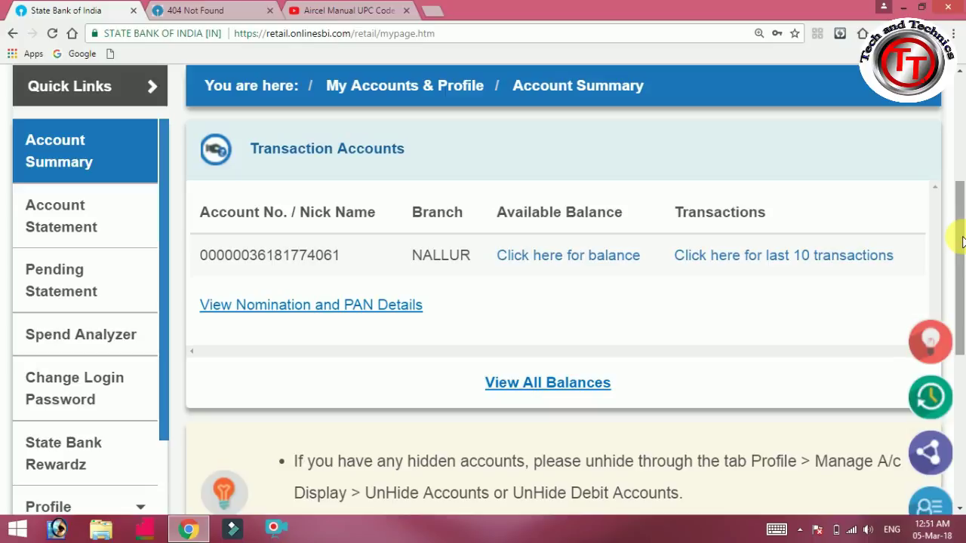
pyautogui.moveTo(962, 241); pyautogui.dragTo(961, 316)
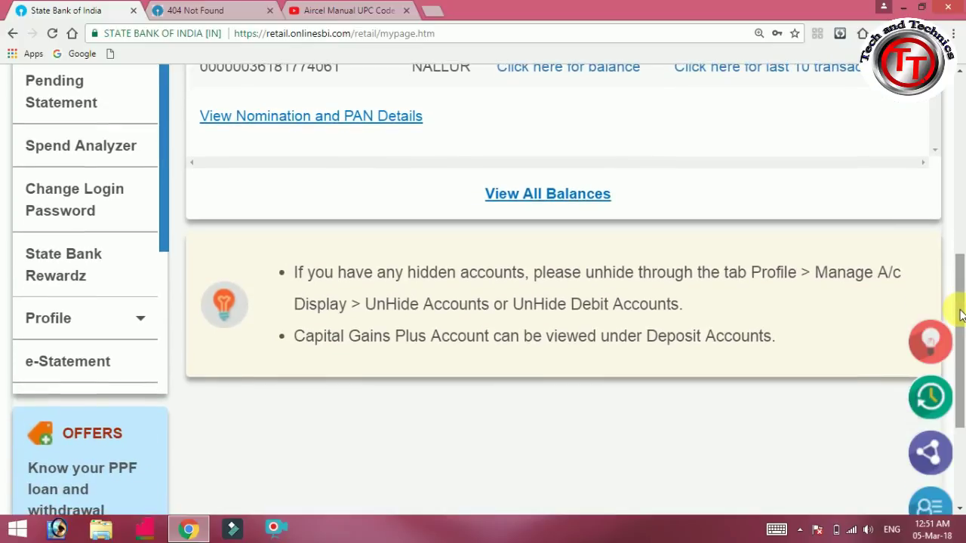
pyautogui.scroll(-1, 960, 316)
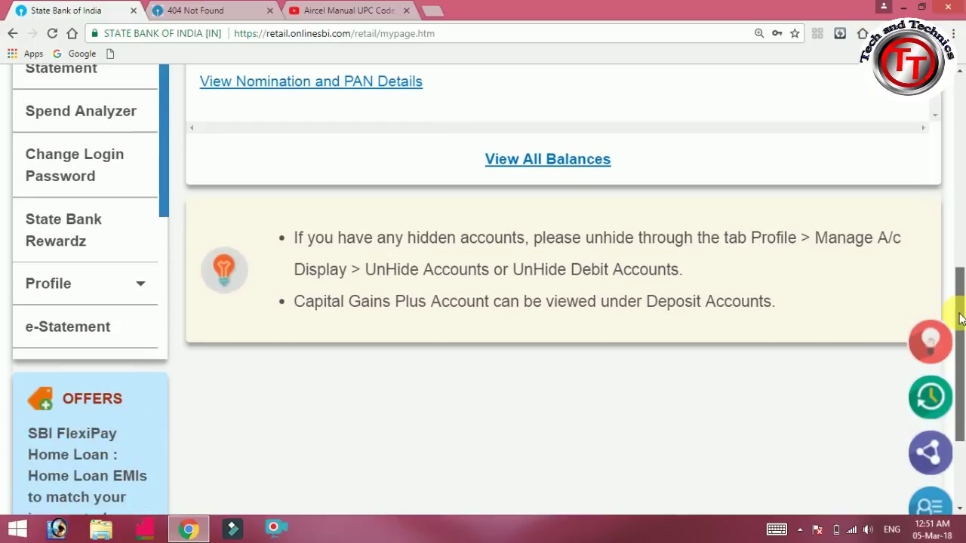
pyautogui.scroll(-1, 961, 317)
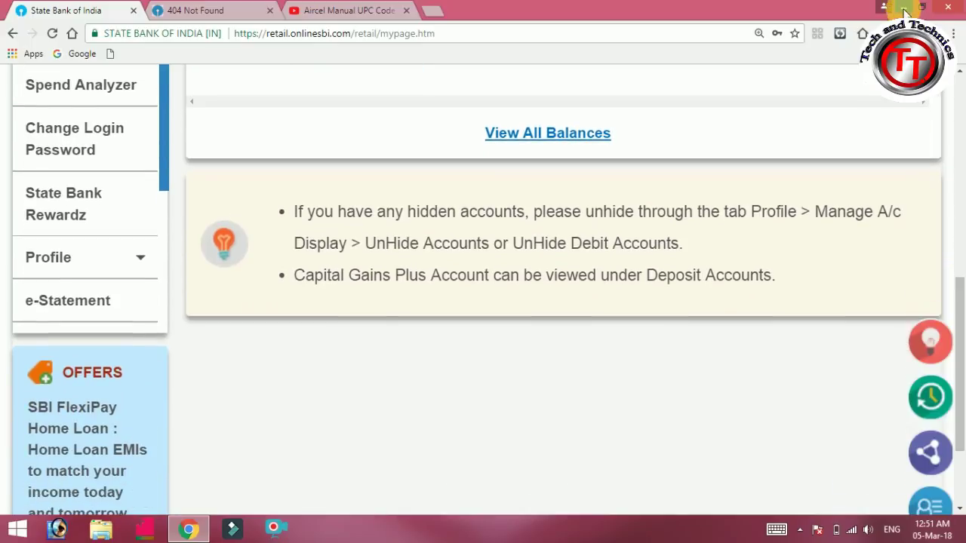
pyautogui.click(905, 9)
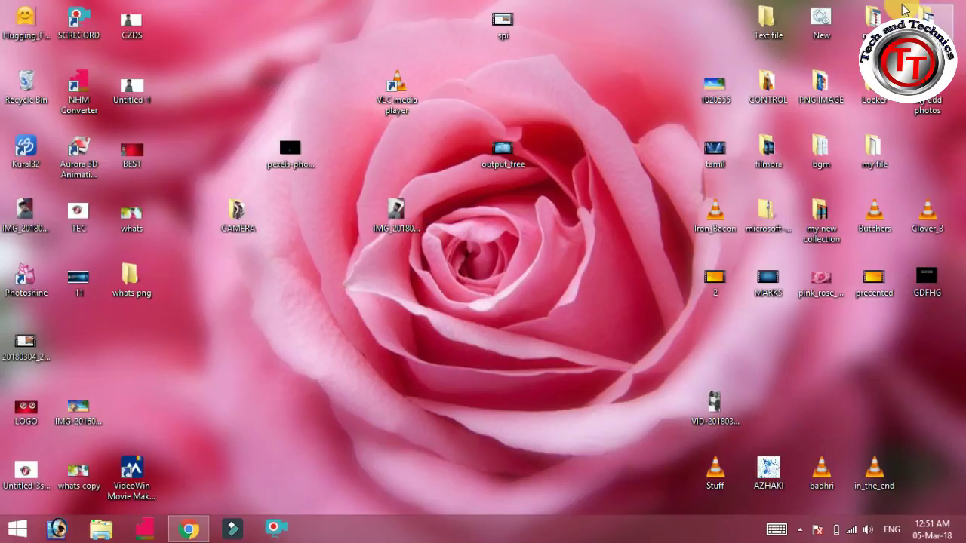